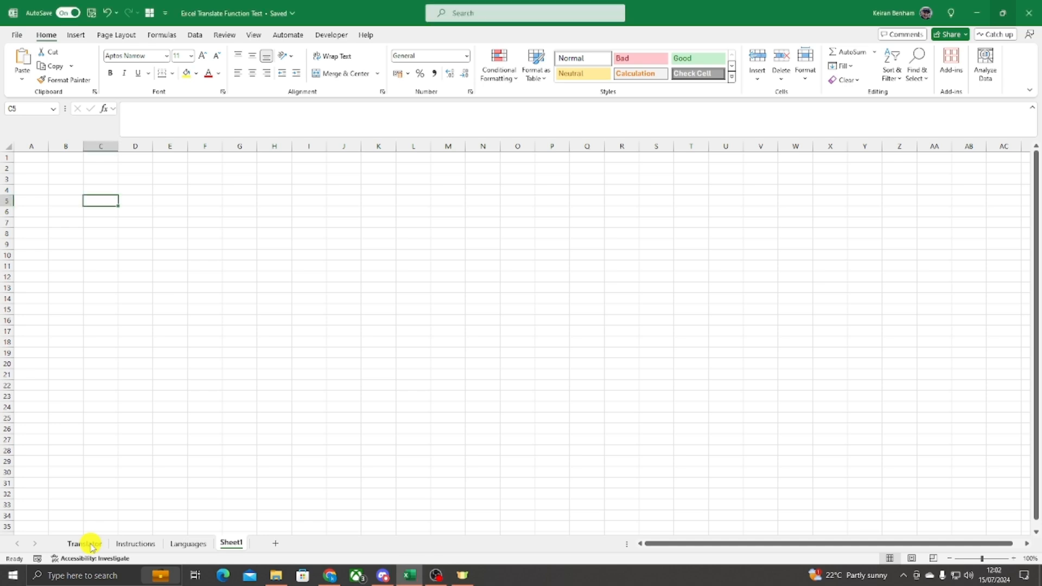
On the Translator sheet, examine the Original Language and Translate To cells and their language lists
click(91, 544)
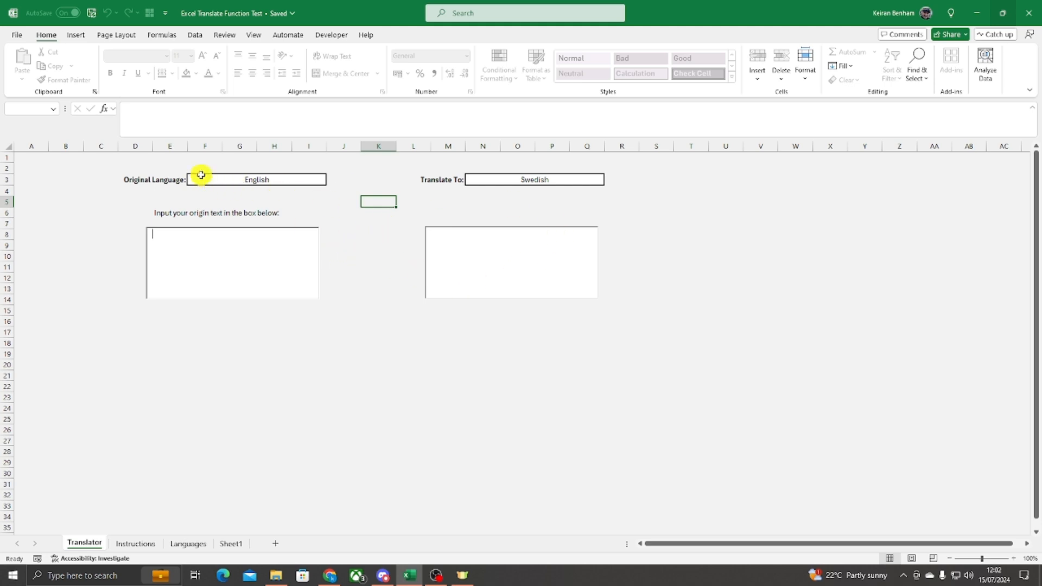
click(293, 182)
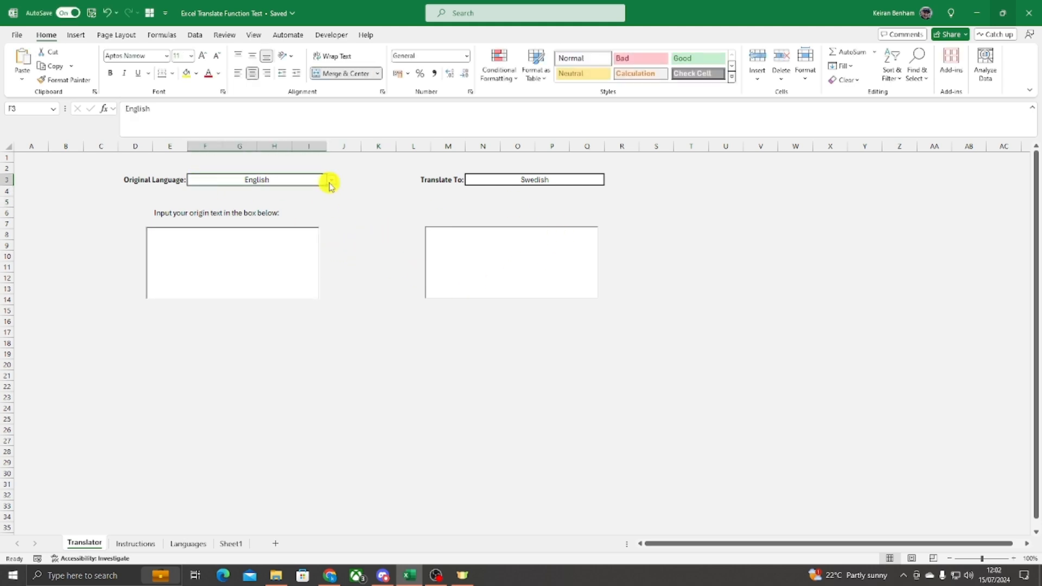
click(332, 181)
click(372, 225)
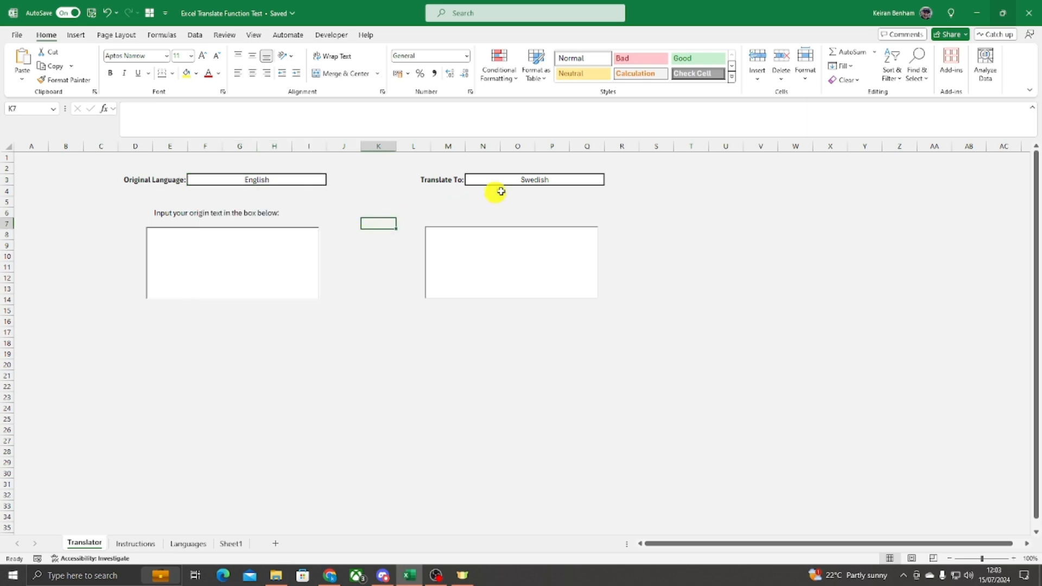
click(264, 182)
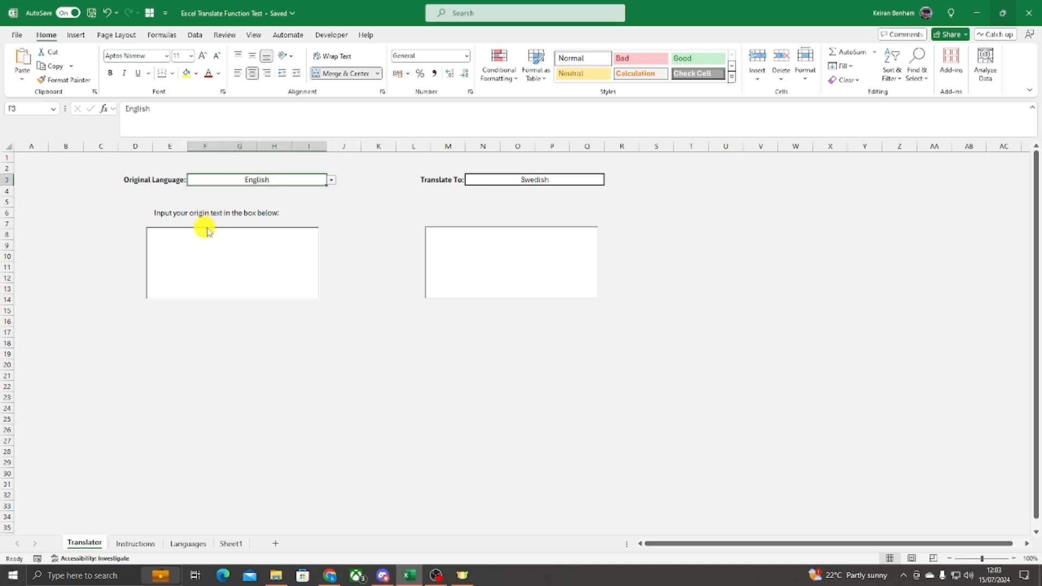
click(506, 180)
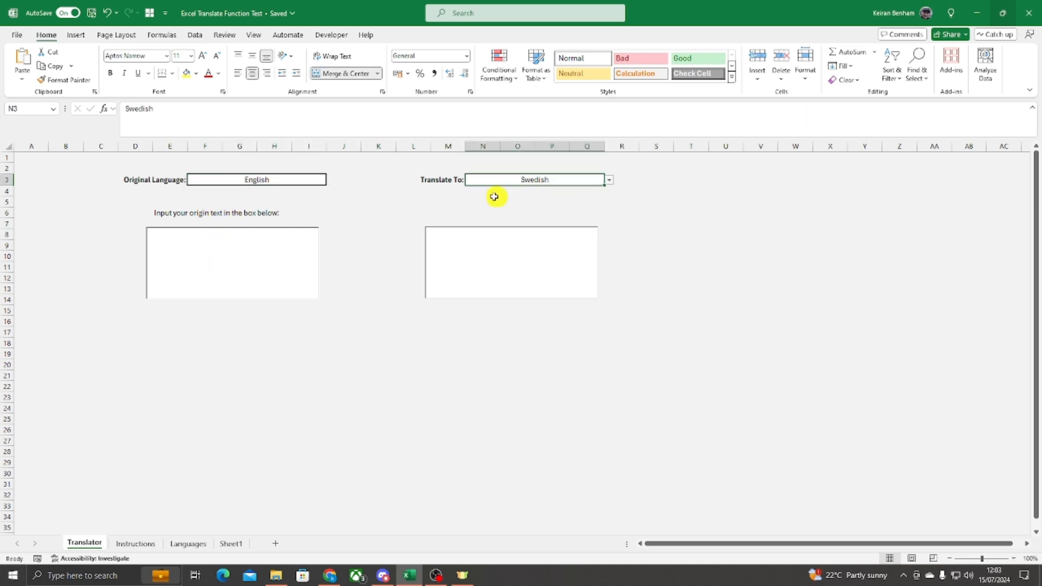
click(609, 180)
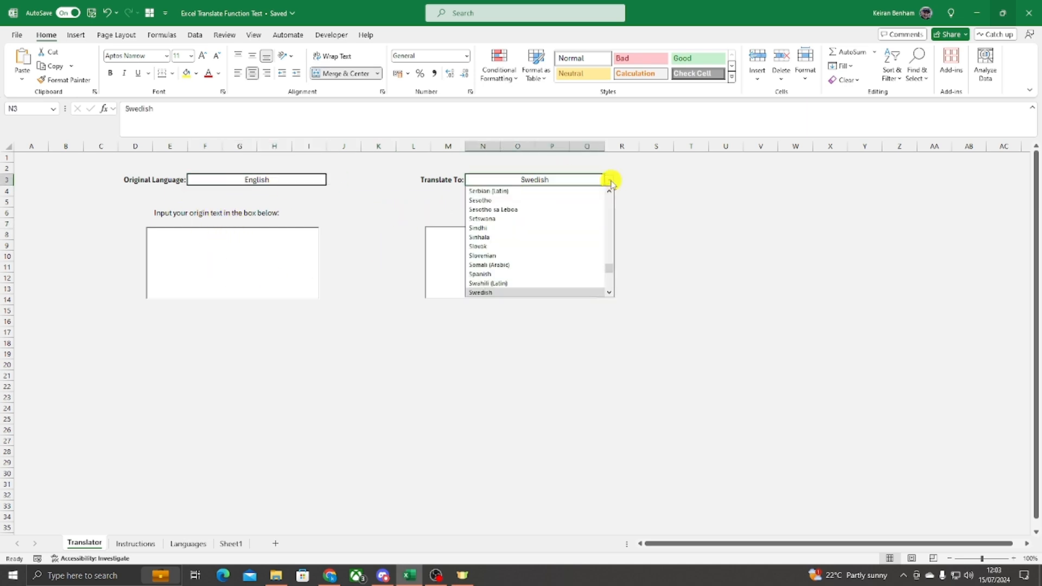
click(444, 212)
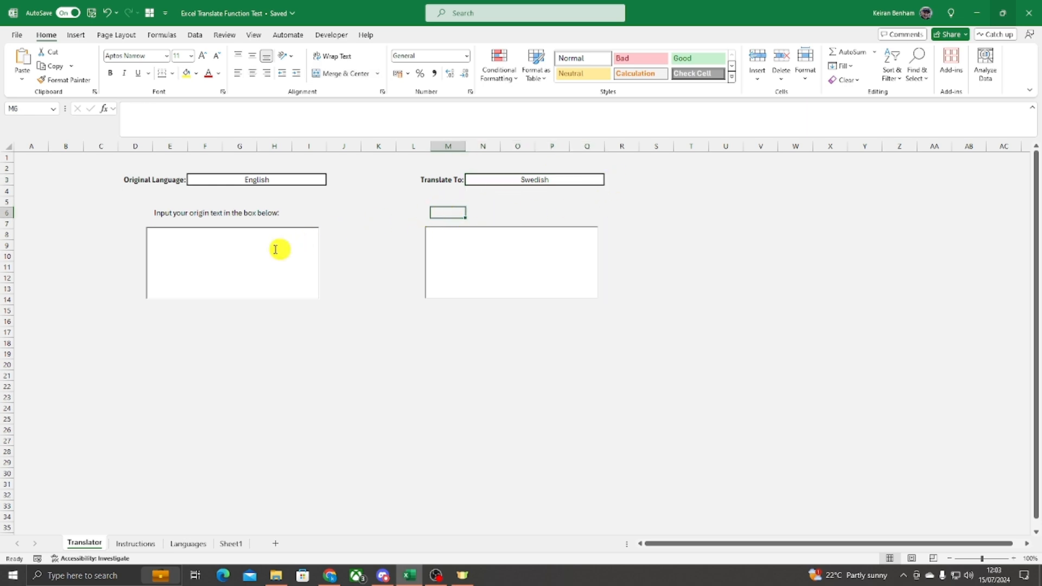
Enter "Hello, the day is Monday." in the origin text box of the Translator sheet
click(205, 251)
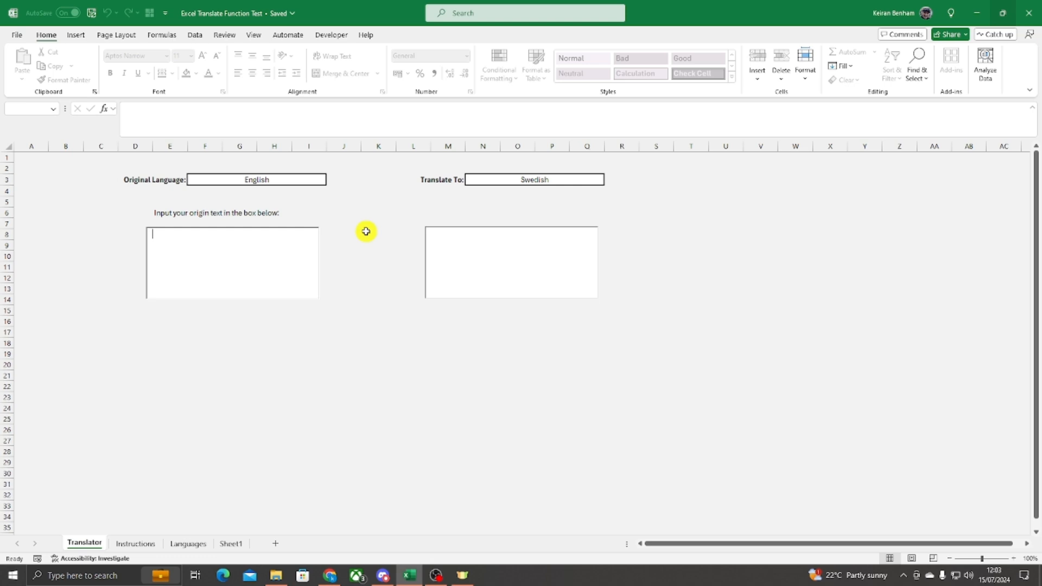
text(Hello)
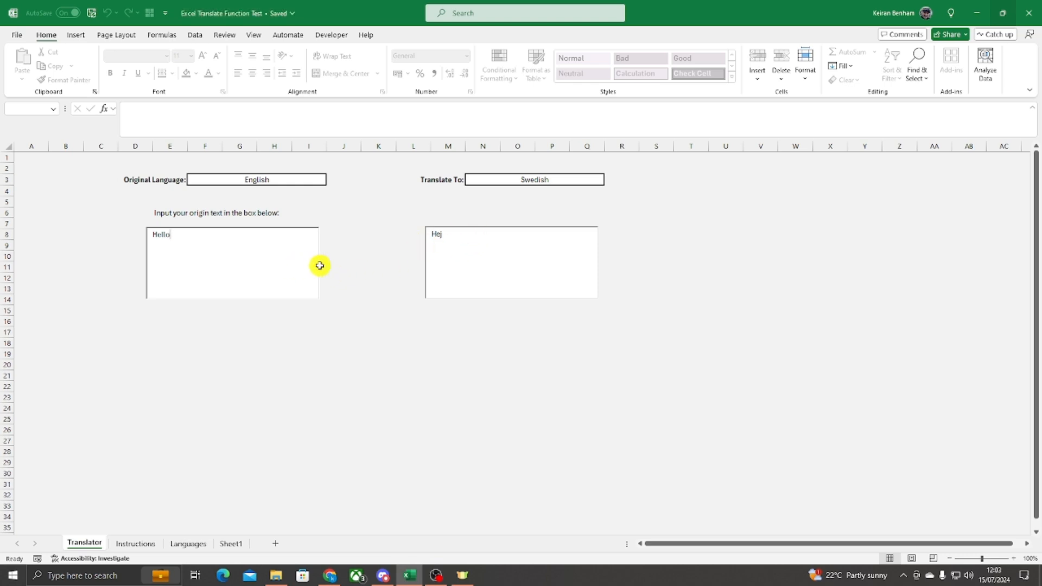
text(, )
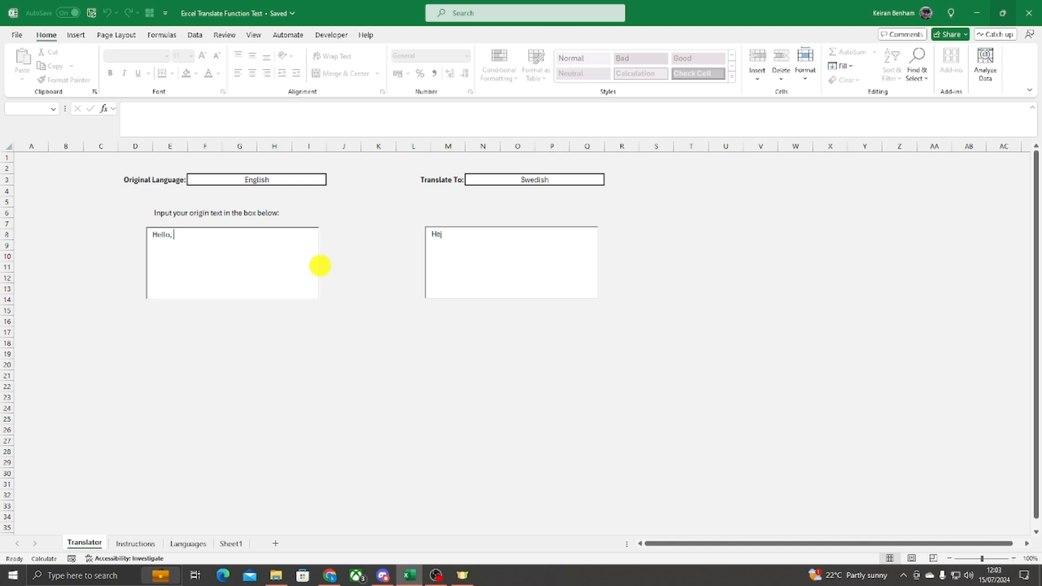
text(the day is Monday.)
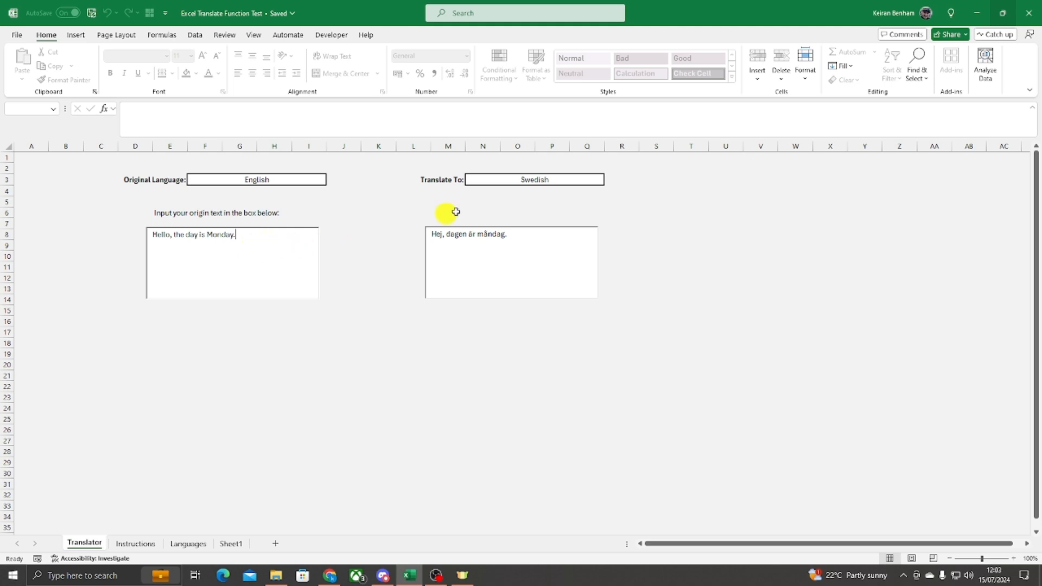
Set the Translate To language to Spanish
click(538, 181)
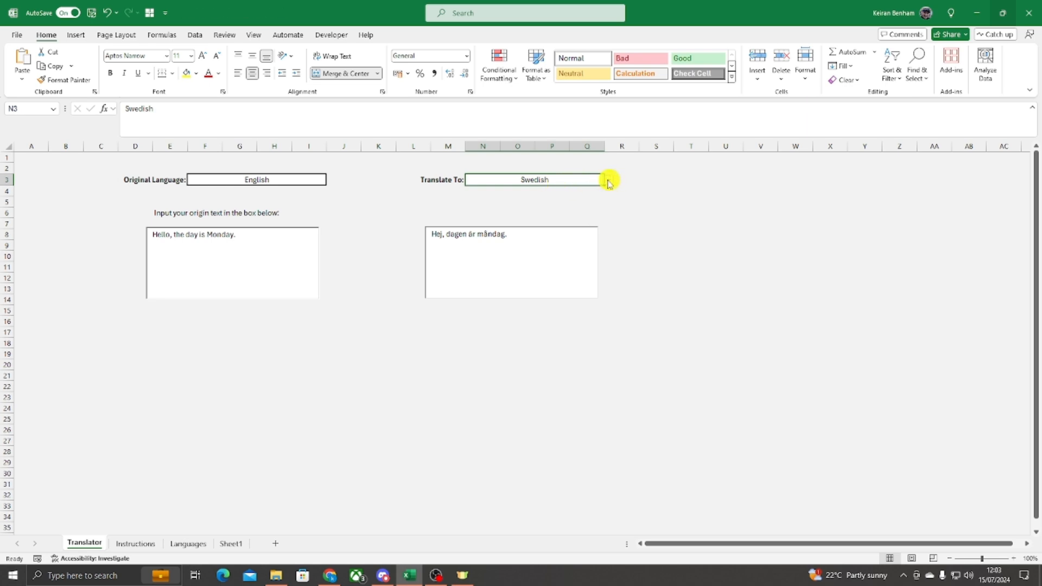
click(610, 180)
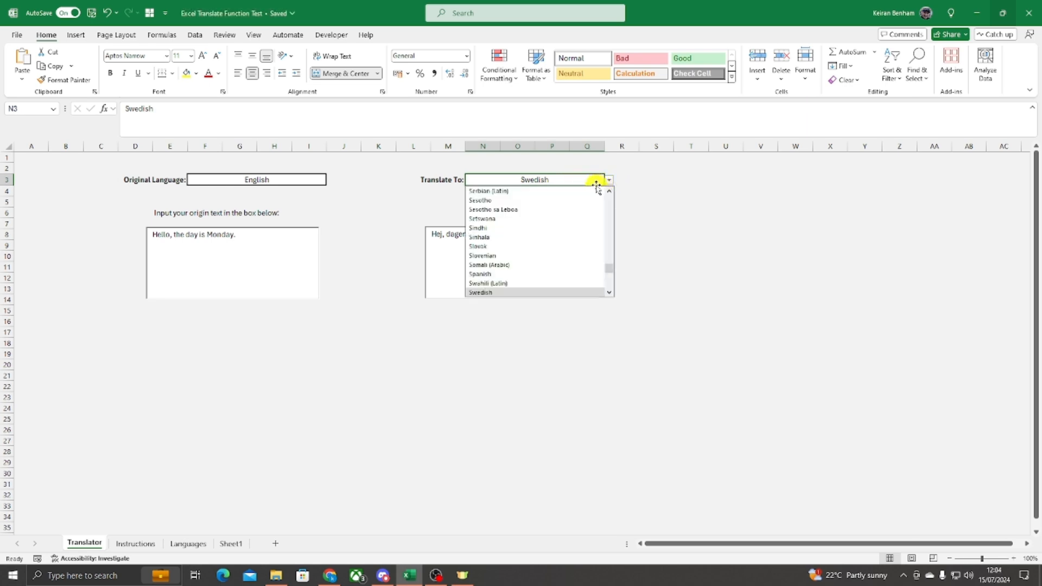
scroll(532, 239, down, 7)
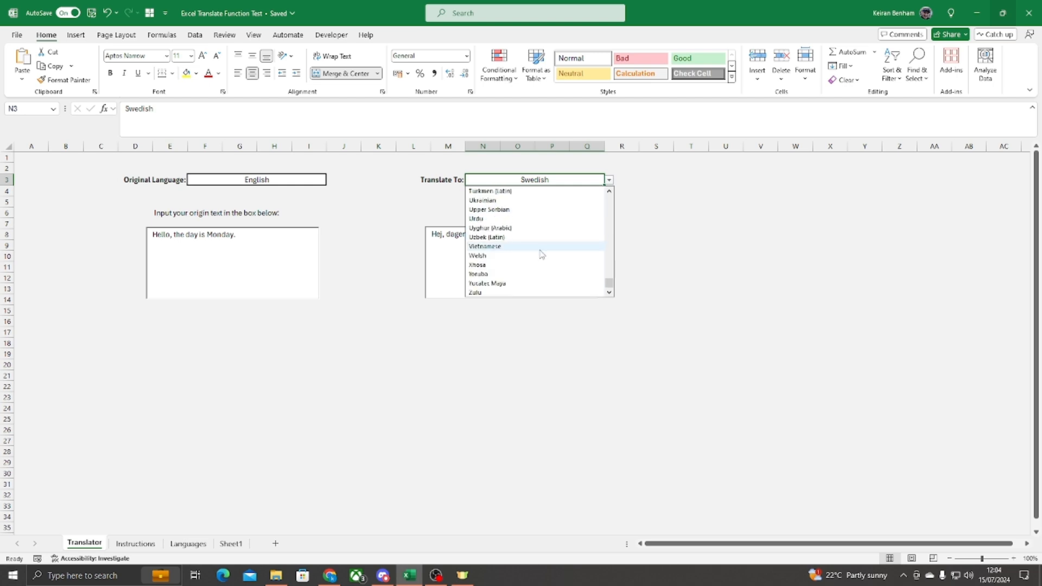
scroll(551, 256, up, 15)
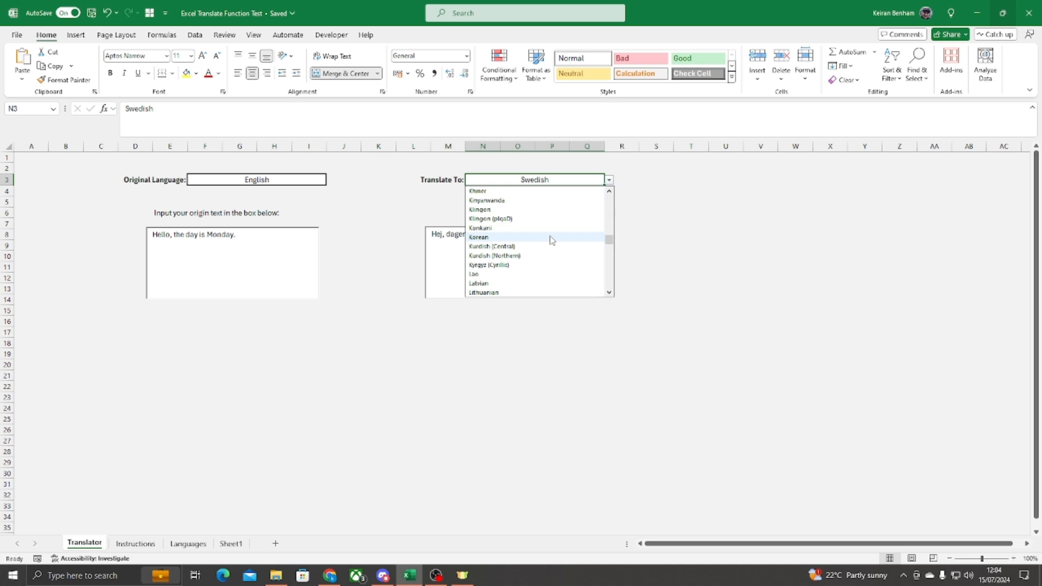
text(spanish)
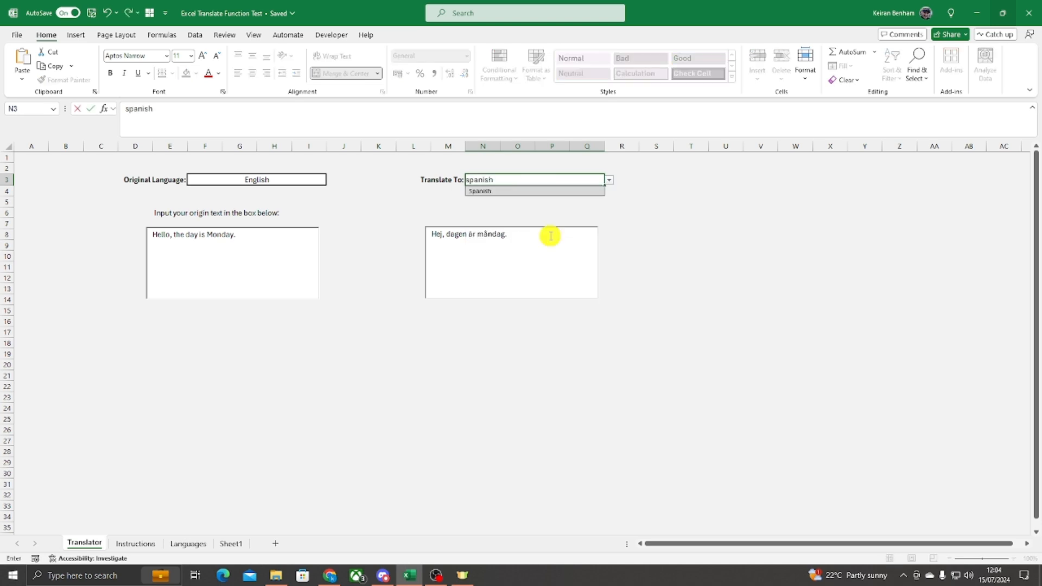
click(481, 191)
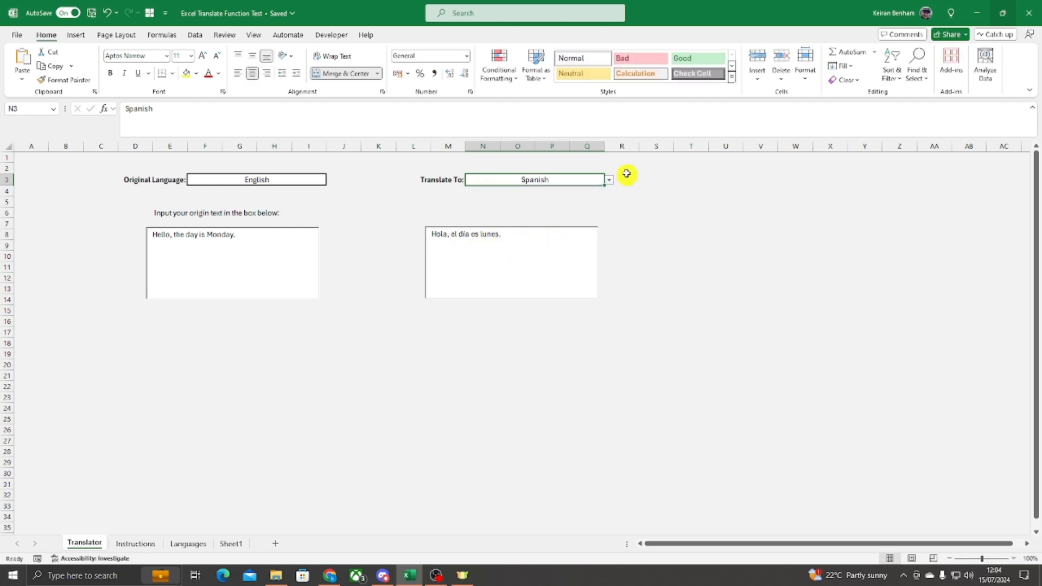
Change the Translate To language to Chinese Simplified
click(609, 179)
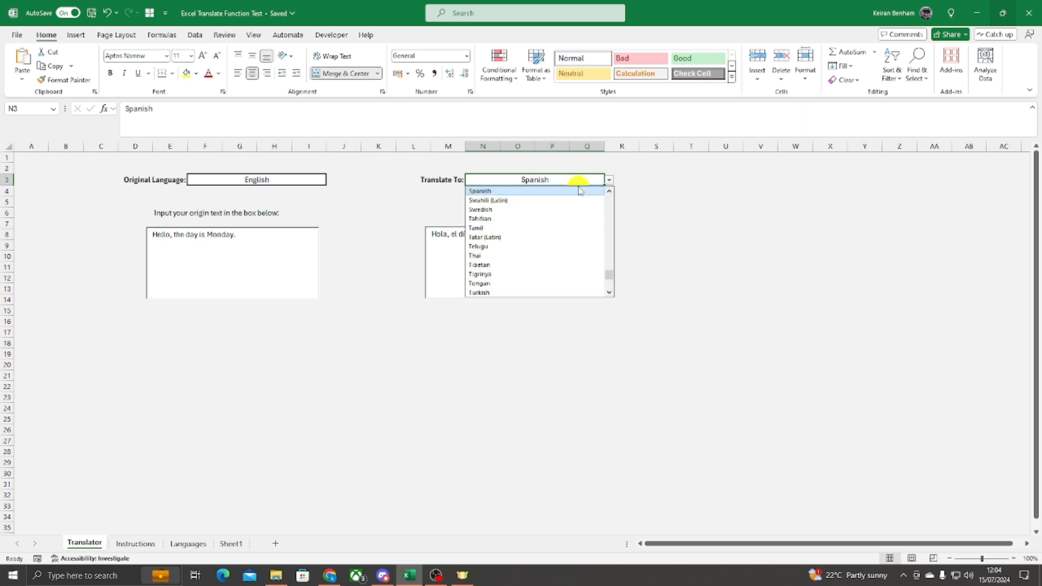
text(chines)
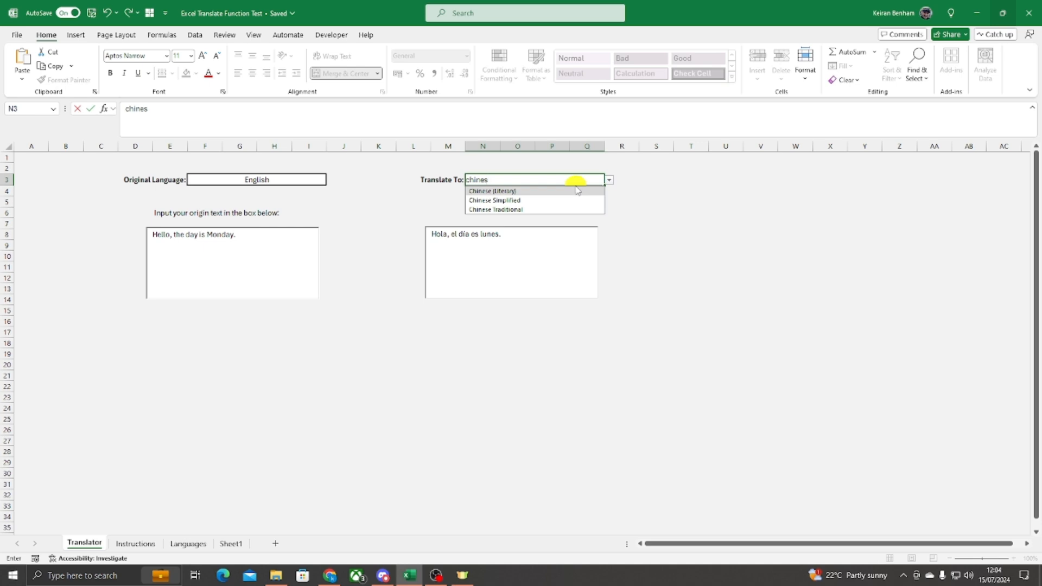
click(504, 201)
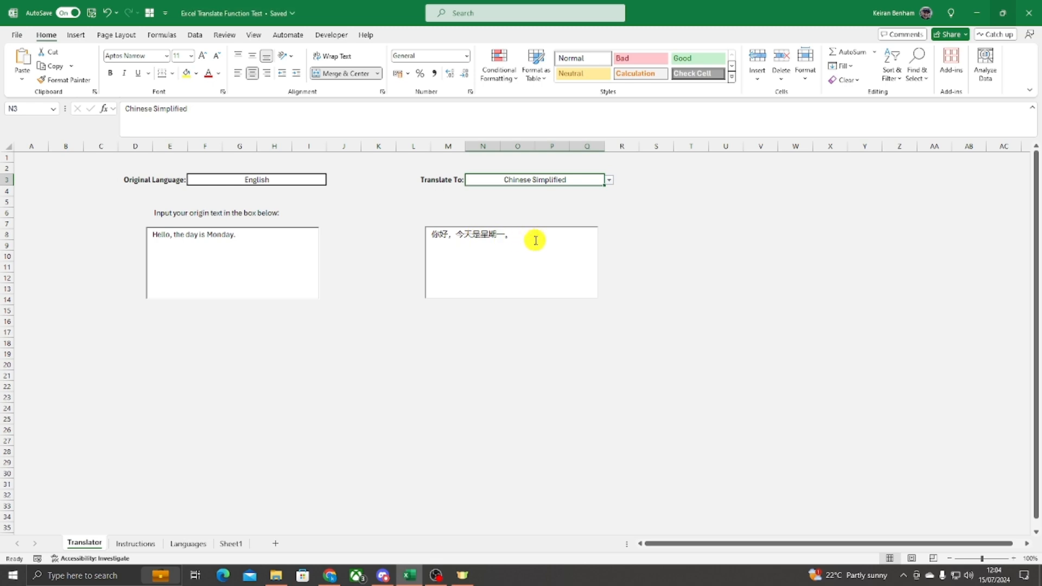
Switch the Translate To language to Czech and after that to Bosnian (Latin)
click(610, 180)
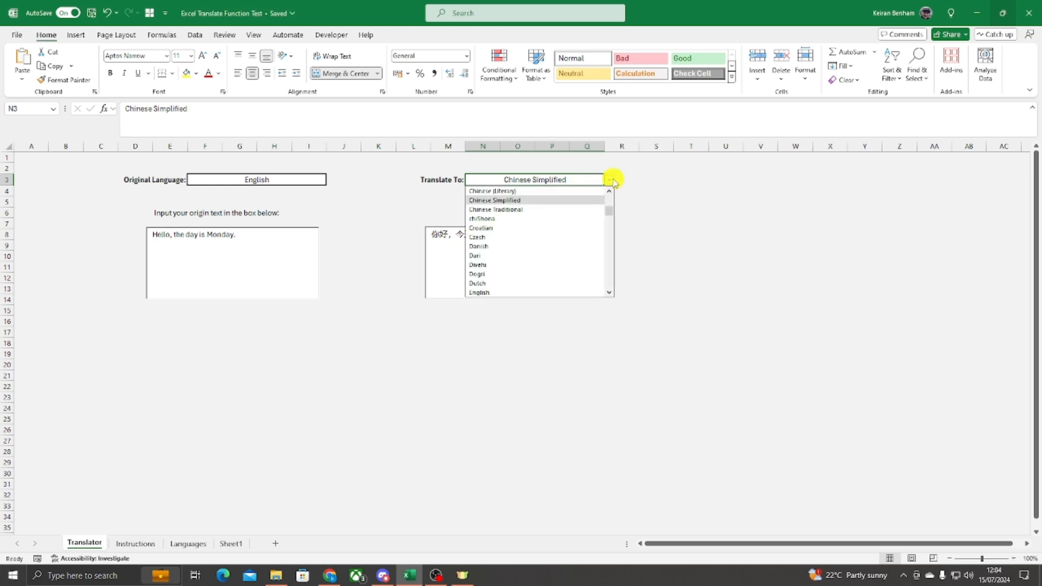
click(491, 237)
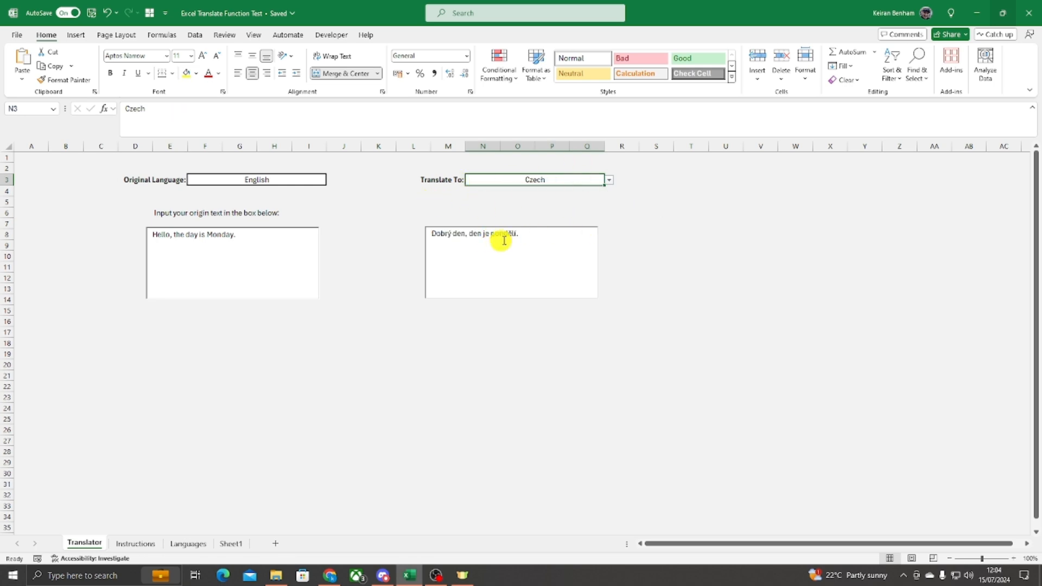
click(609, 181)
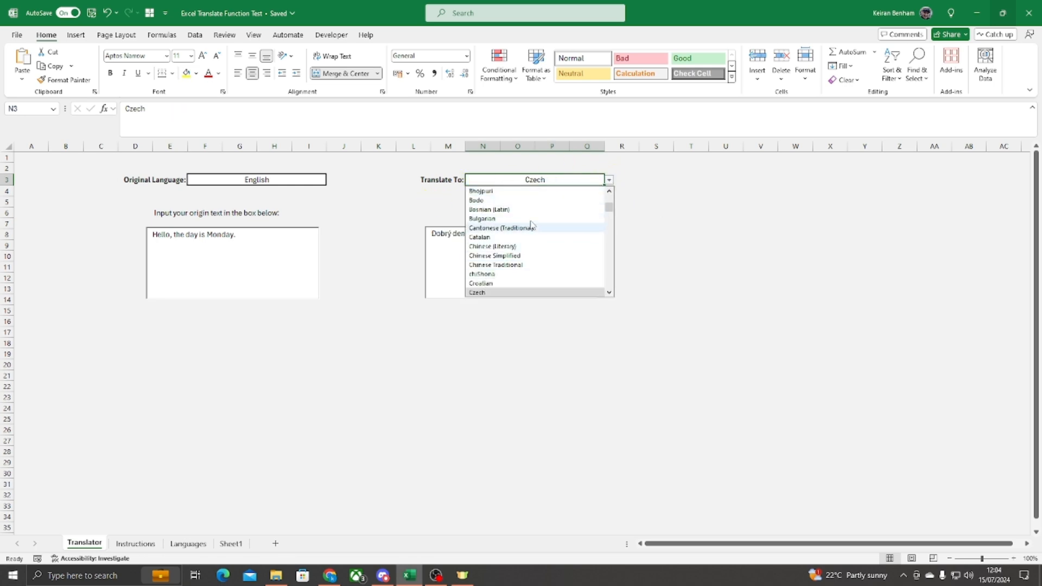
click(489, 210)
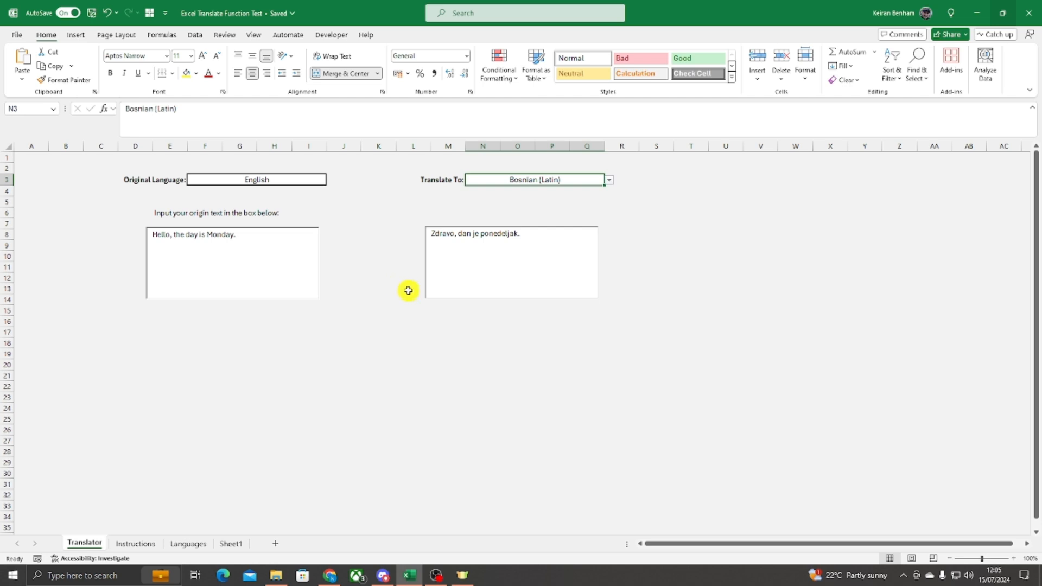
On the Instructions sheet, examine the Language Selection cell and the formulas behind the three instruction steps
click(137, 543)
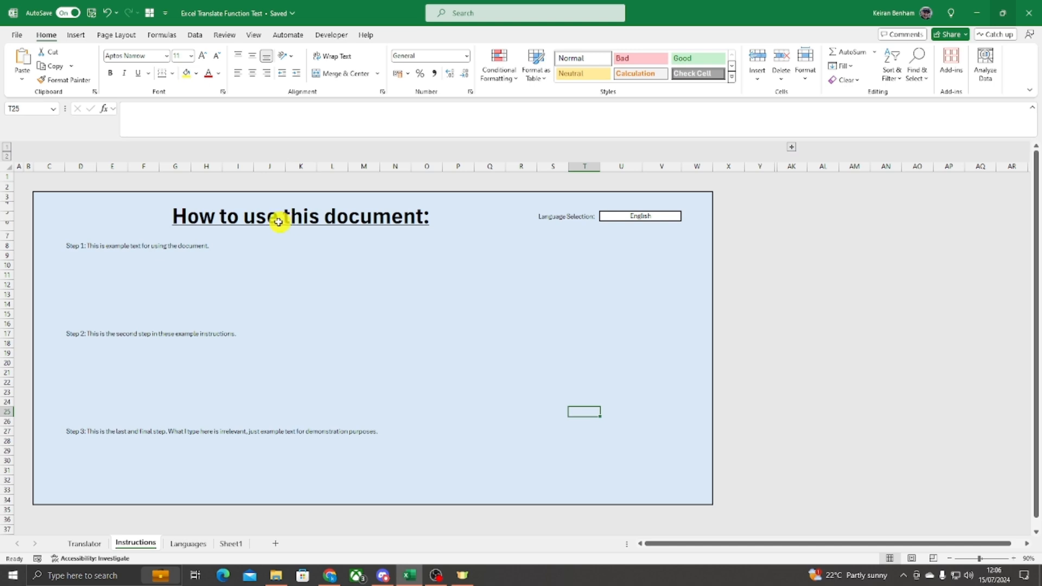
click(645, 215)
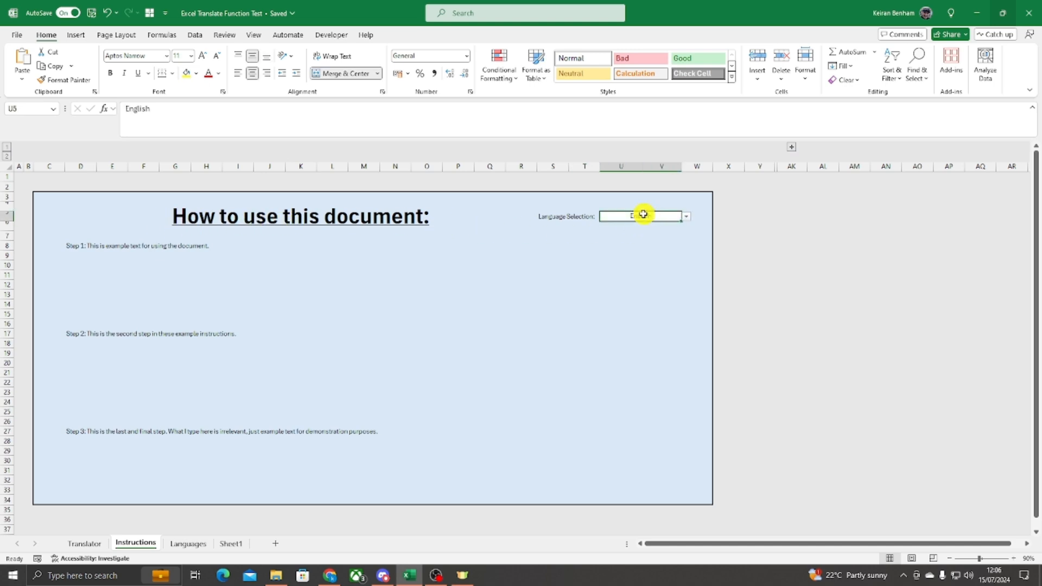
click(79, 247)
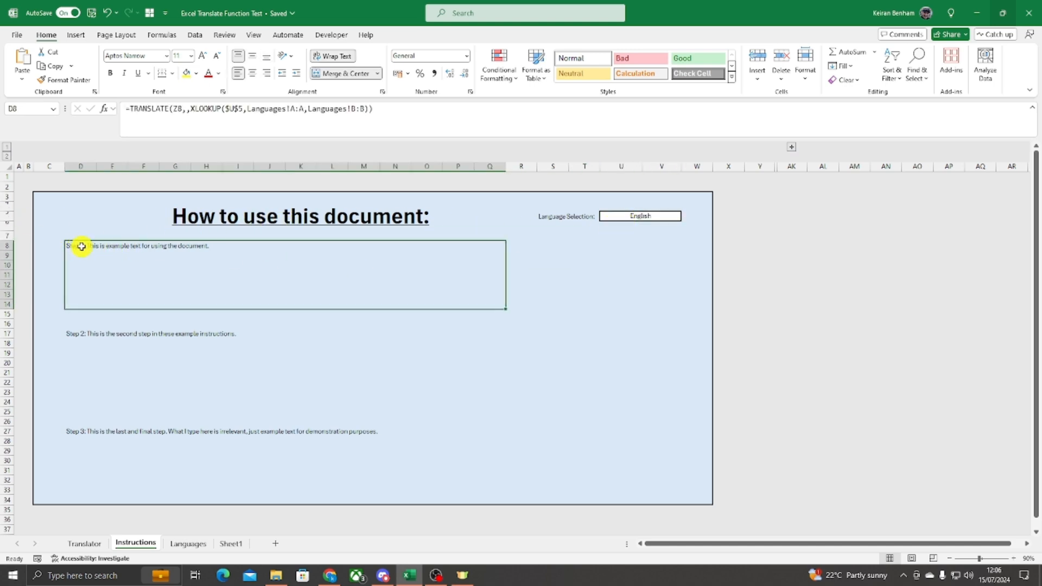
click(179, 334)
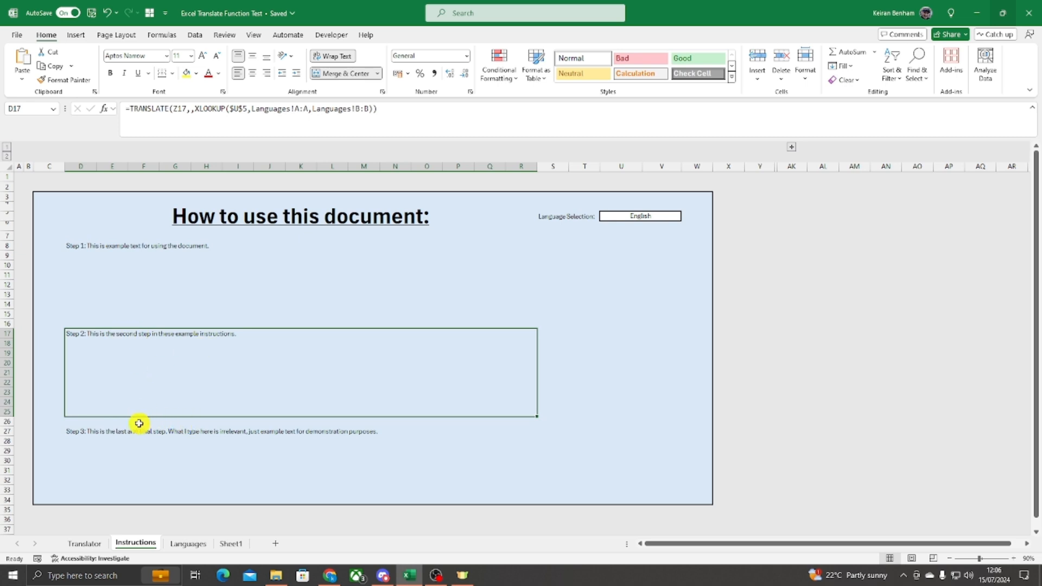
click(164, 435)
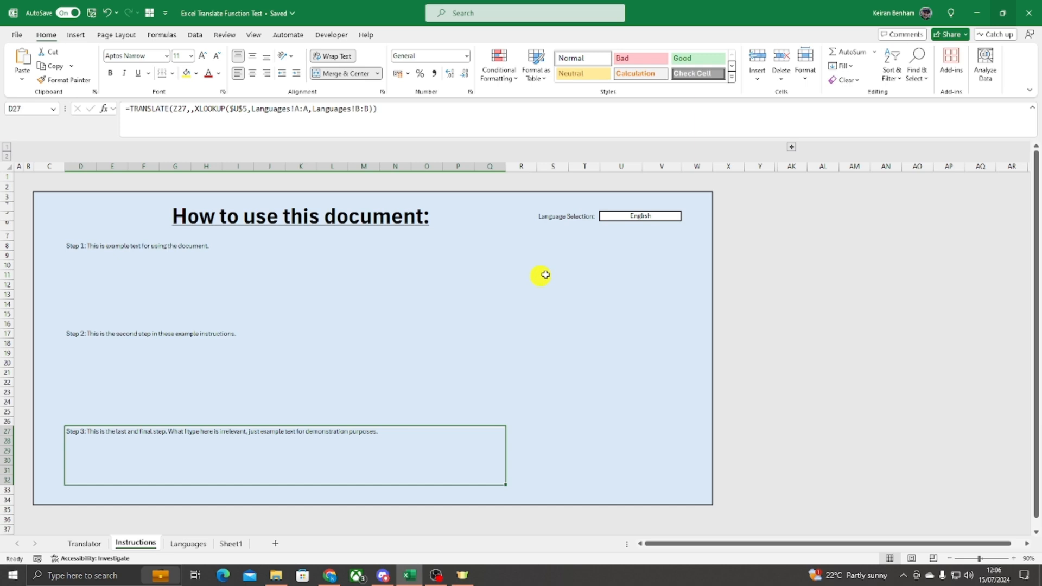
Set the Language Selection on the Instructions sheet to Japanese
click(660, 216)
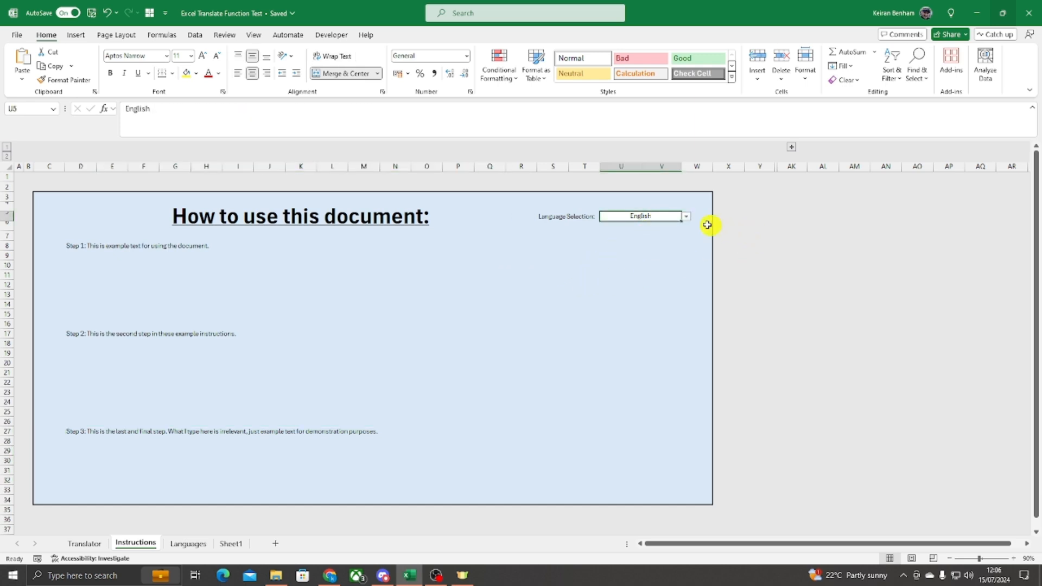
click(687, 217)
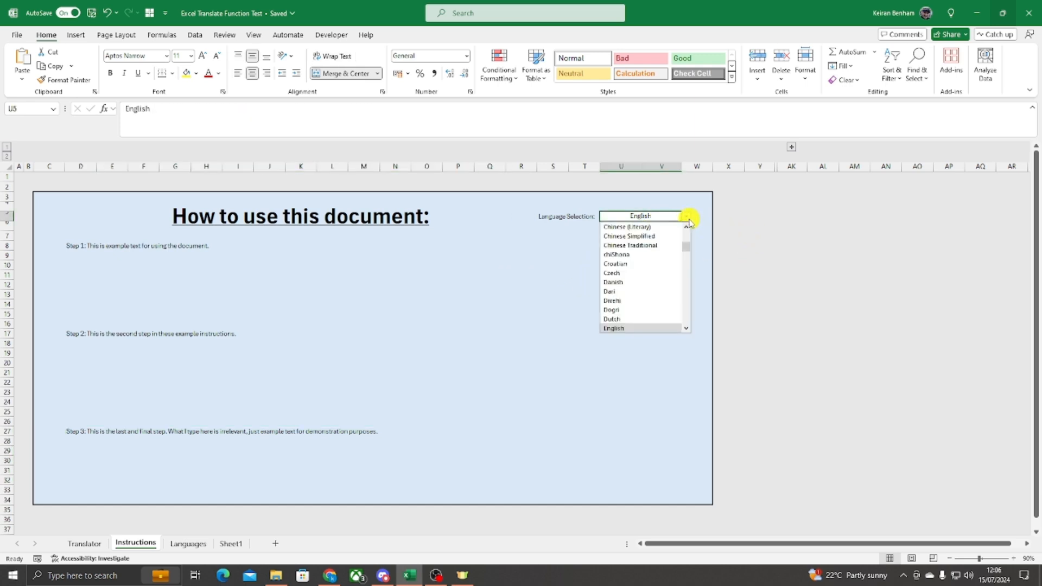
text(jap)
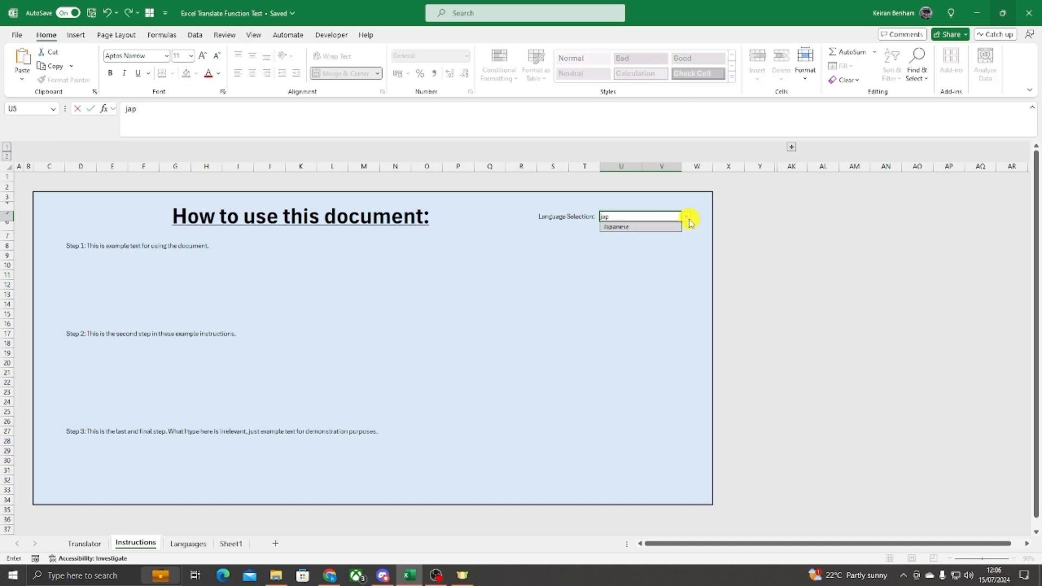
key(Return)
click(663, 314)
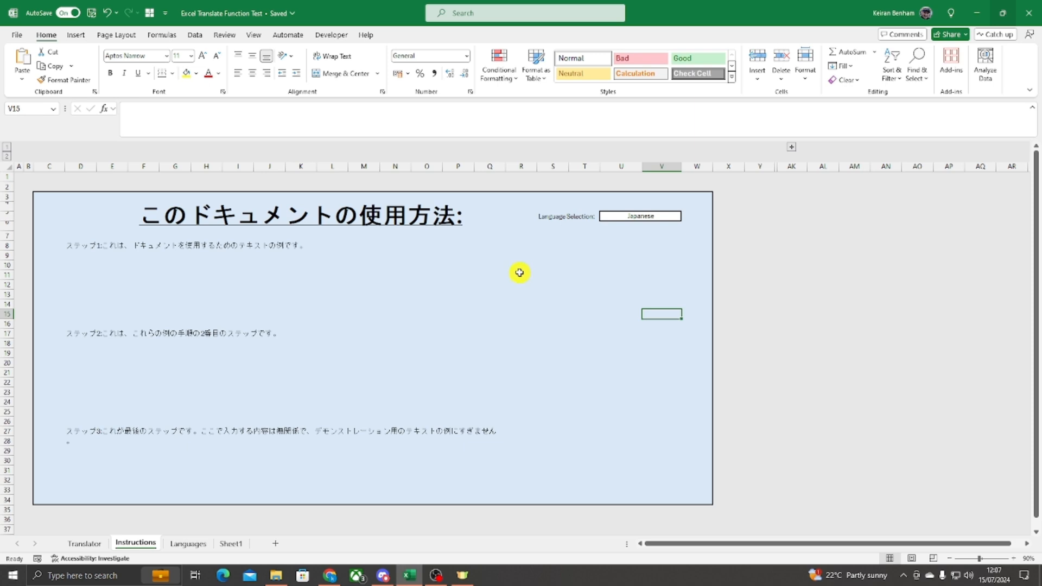
Switch to the blank Sheet1
click(231, 543)
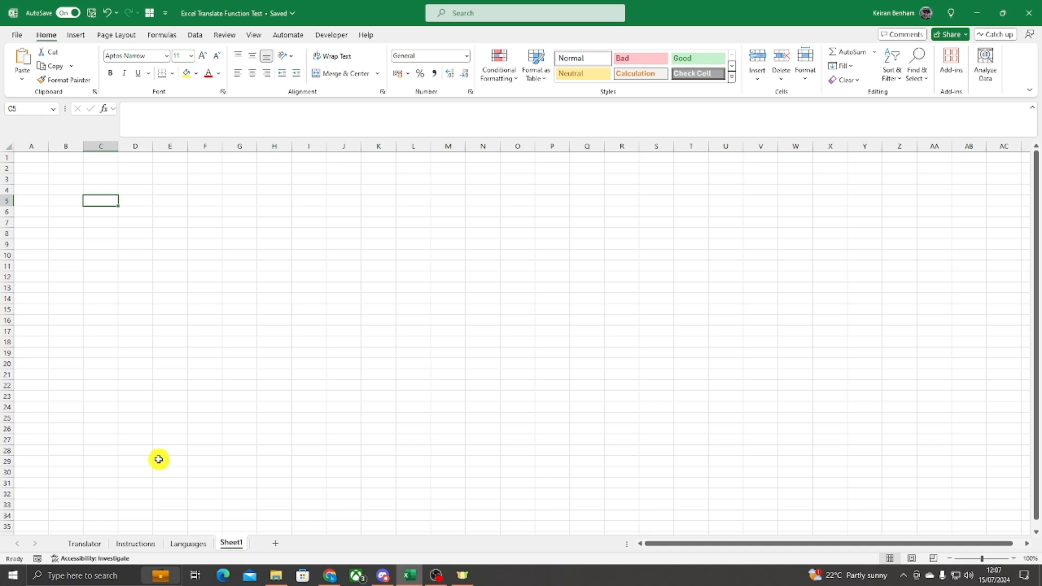
text(=)
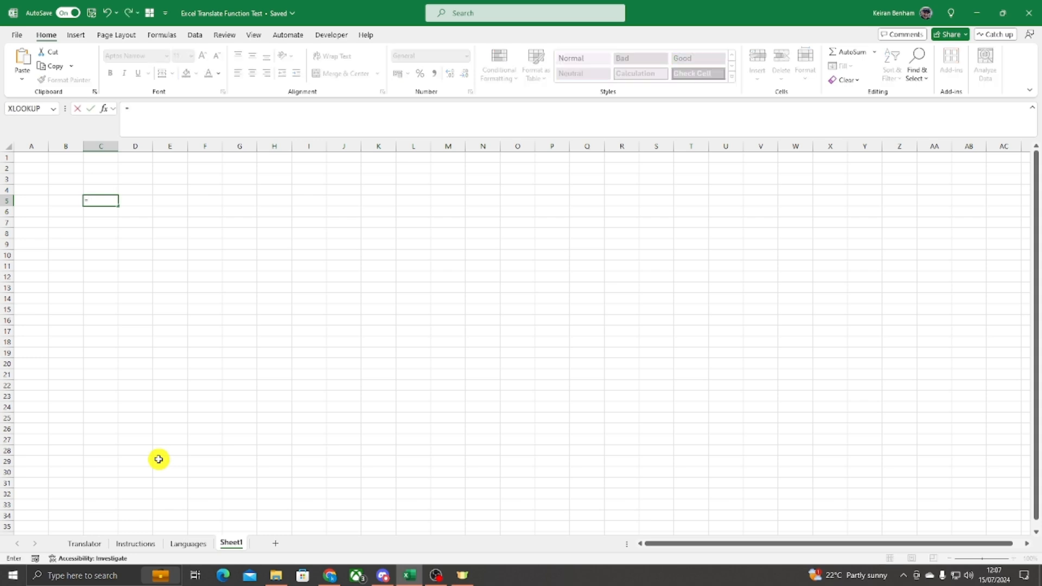
text(tran)
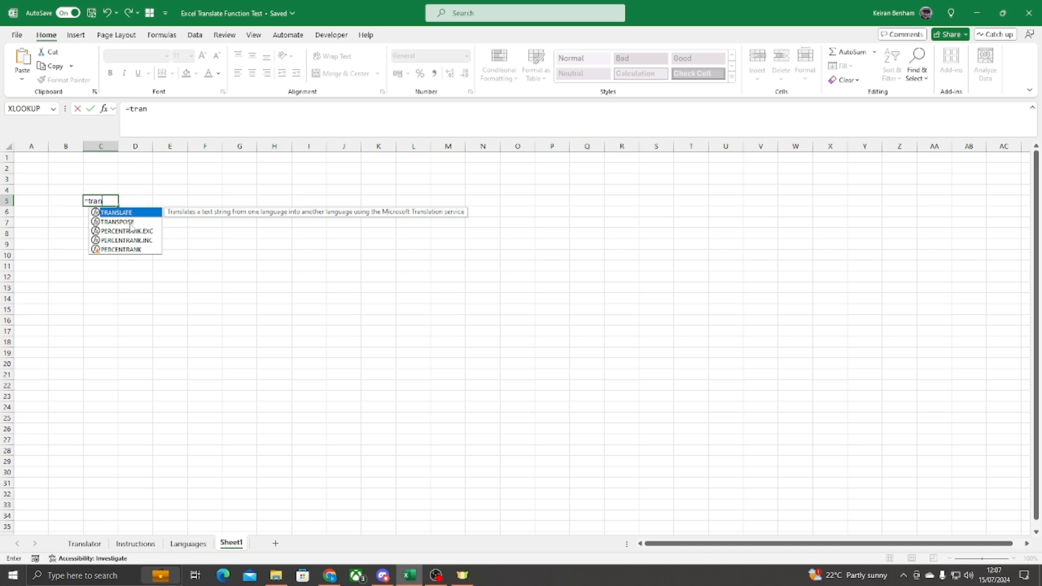
double_click(146, 209)
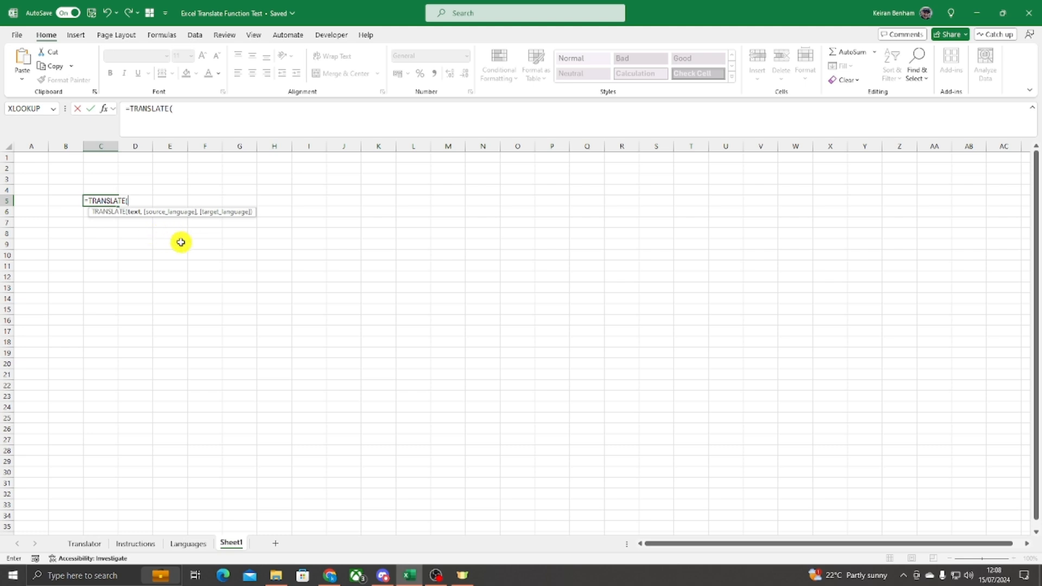
key(Escape)
Enter the text Hello in cell E7 of Sheet1
click(182, 224)
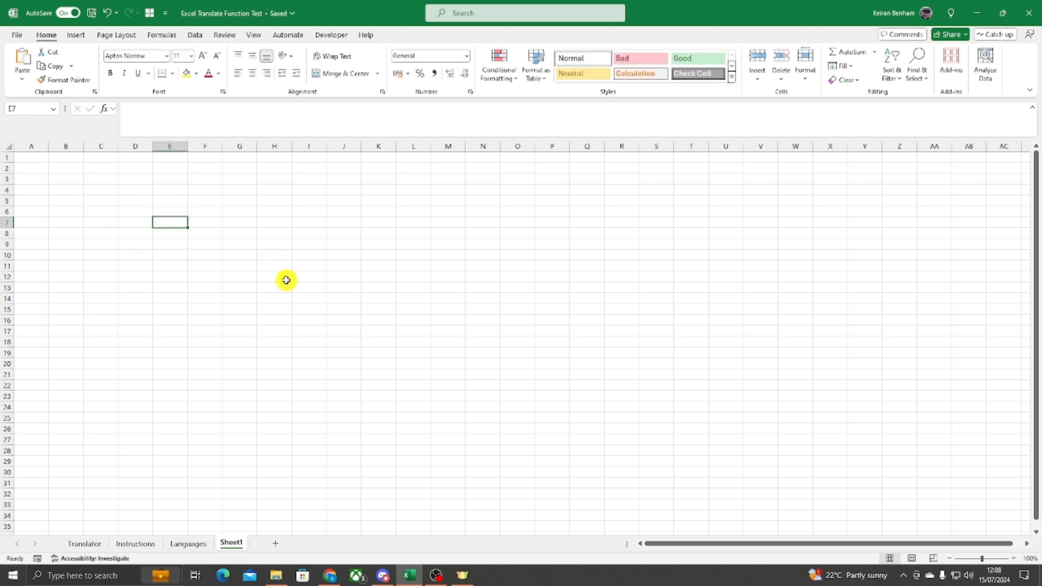
text(Hello)
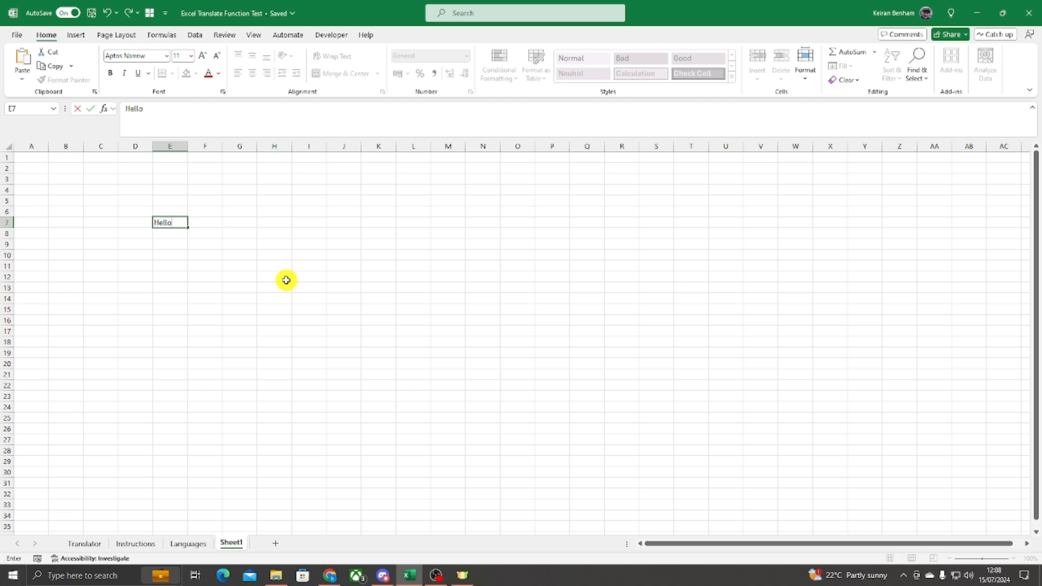
key(Return)
Begin a TRANSLATE formula in cell D5 with the literal text "Hello" as its text argument
key(Up)
key(Left)
key(Up)
key(Up)
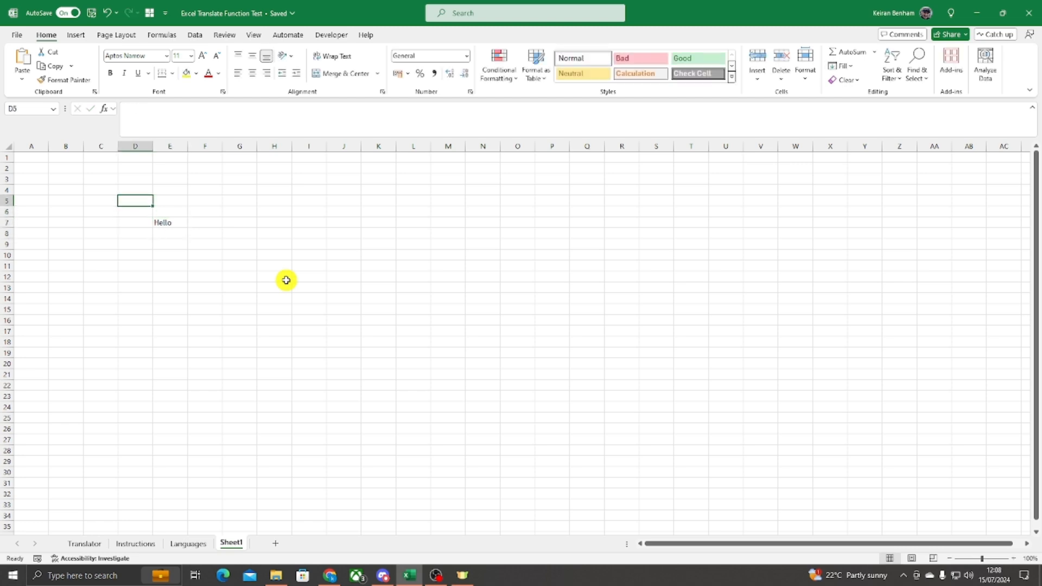
text(=tran)
key(Tab)
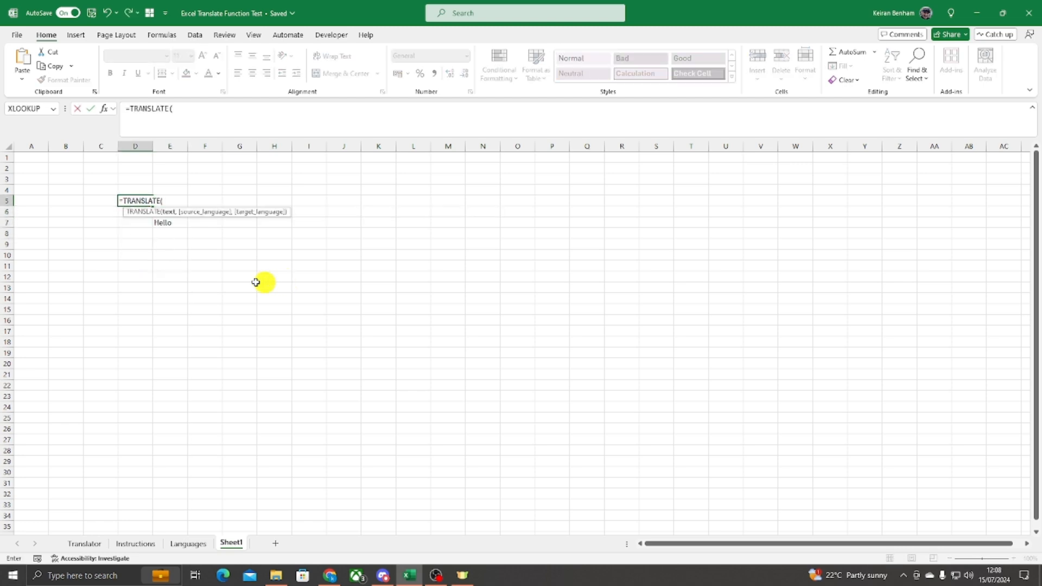
click(162, 222)
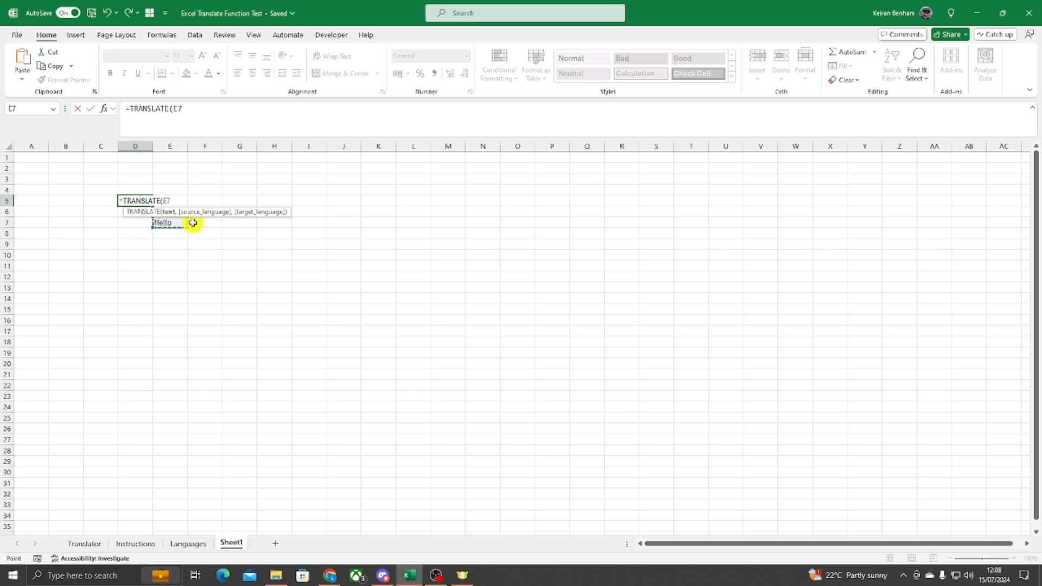
key(BackSpace)
key(BackSpace)
text("Hello")
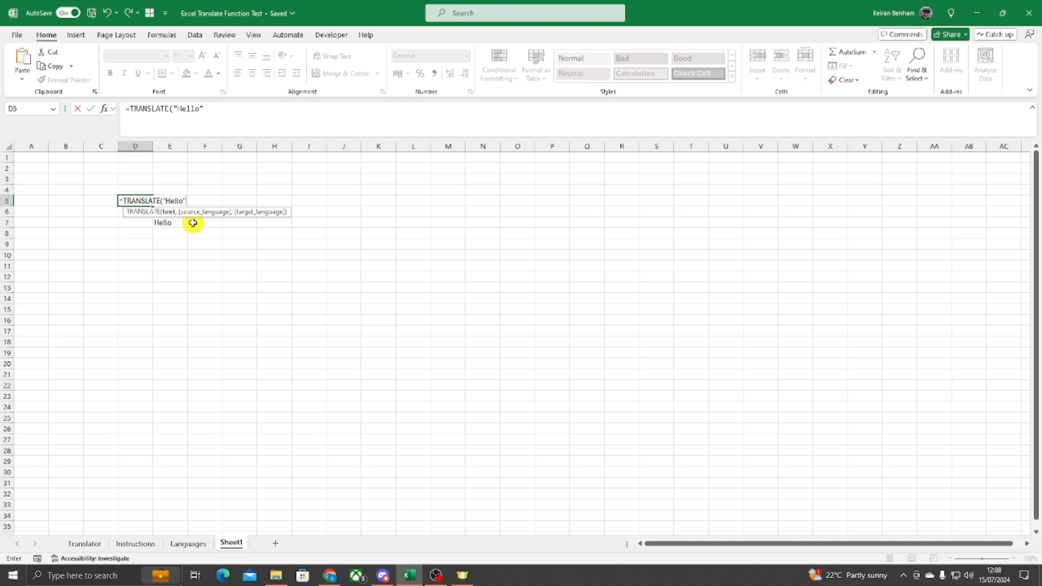
Complete the D5 formula's arguments with Arabic ("ar") as source language and Azerbaijani ("az") as target language
text(,)
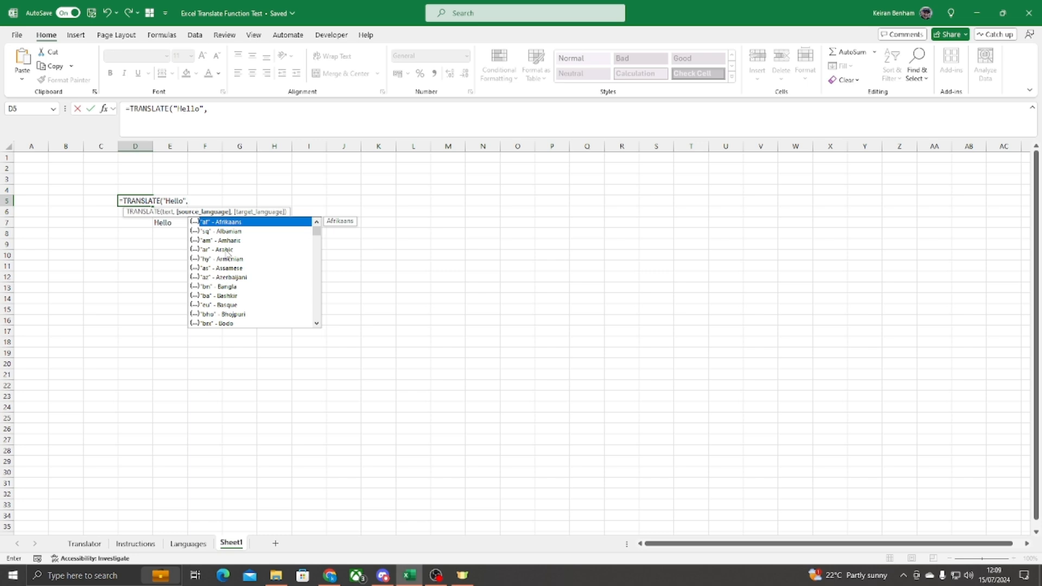
click(226, 251)
double_click(226, 251)
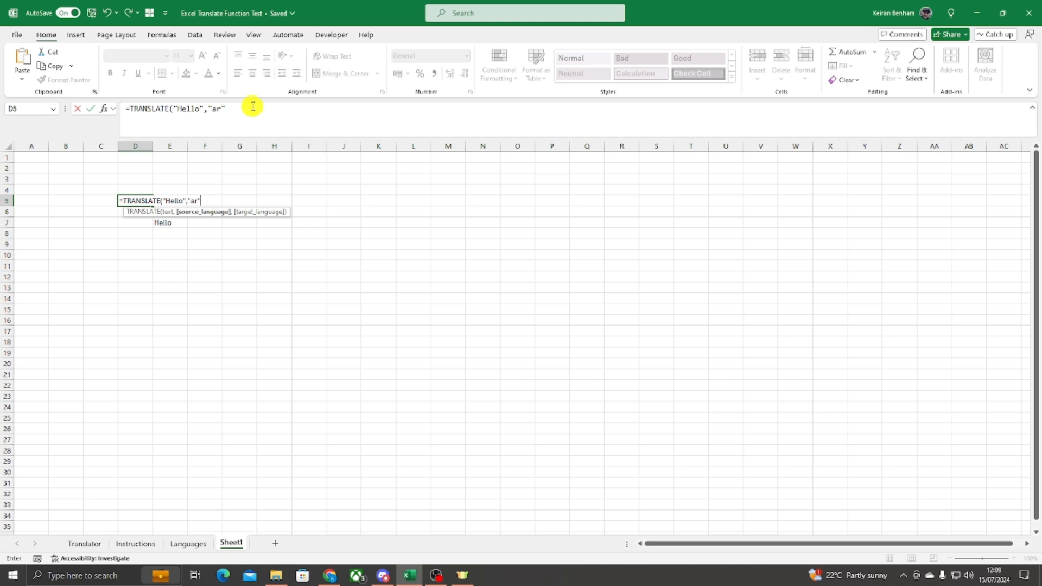
text(,)
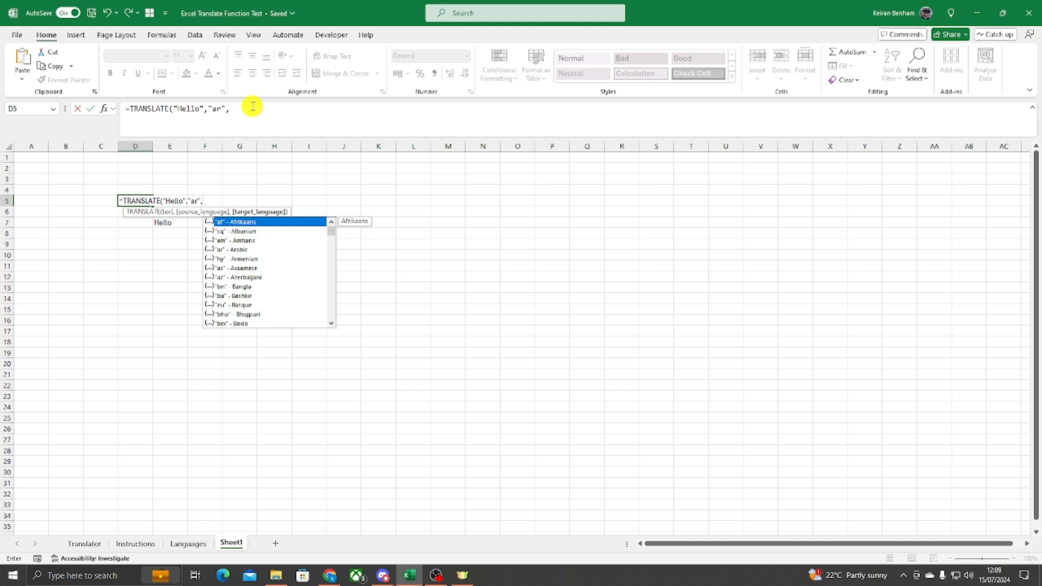
double_click(263, 277)
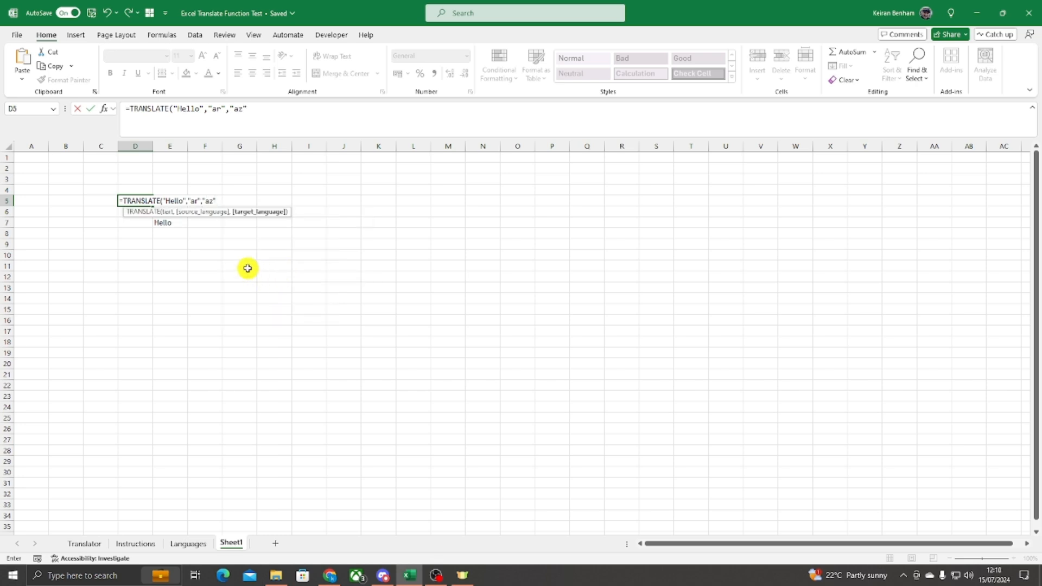
text())
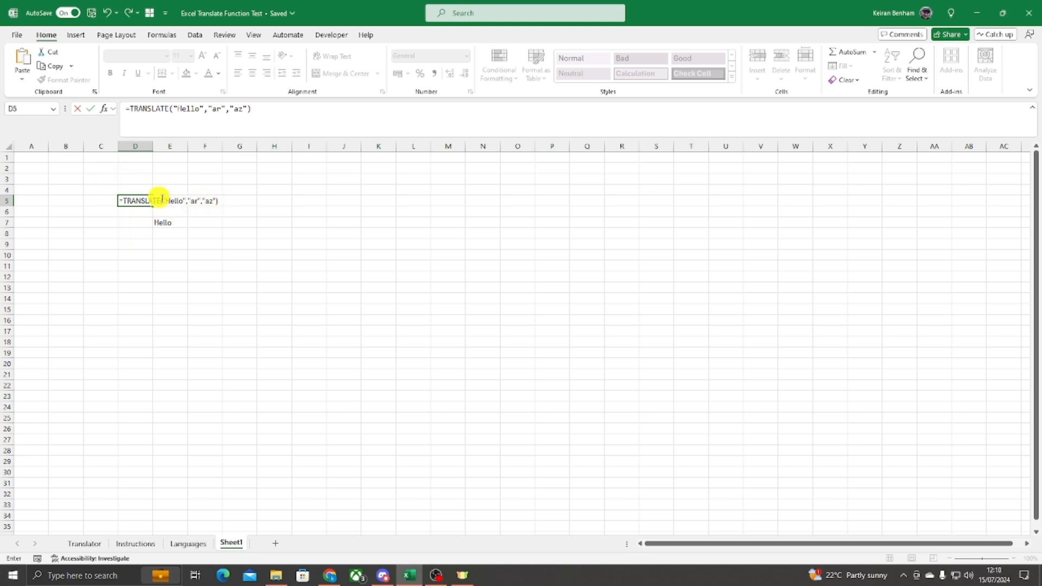
Leave the source language argument of the D5 formula blank and commit it as =TRANSLATE("Hello",,"az")
click(196, 199)
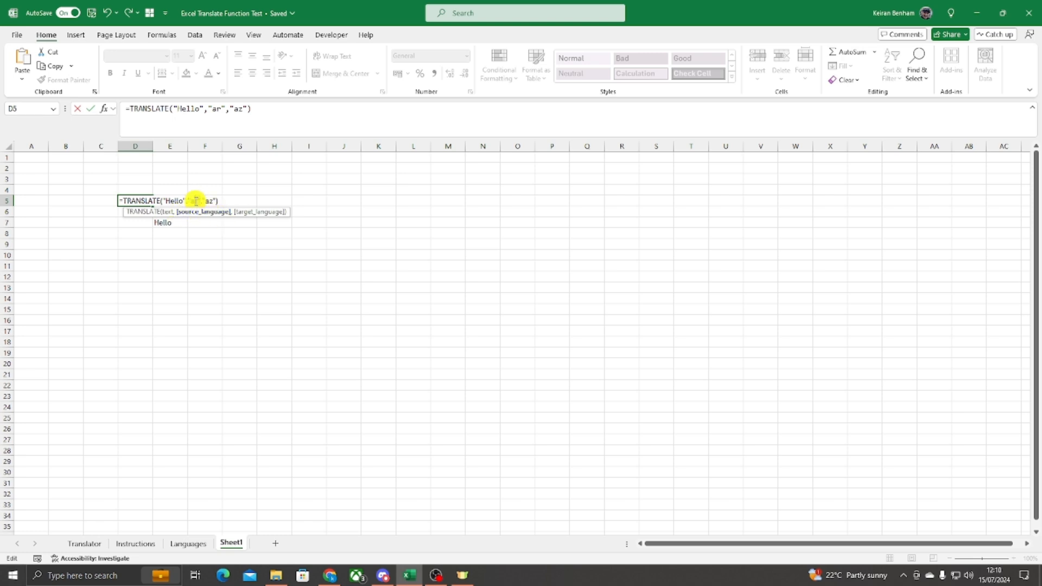
drag(188, 202, 199, 202)
key(BackSpace)
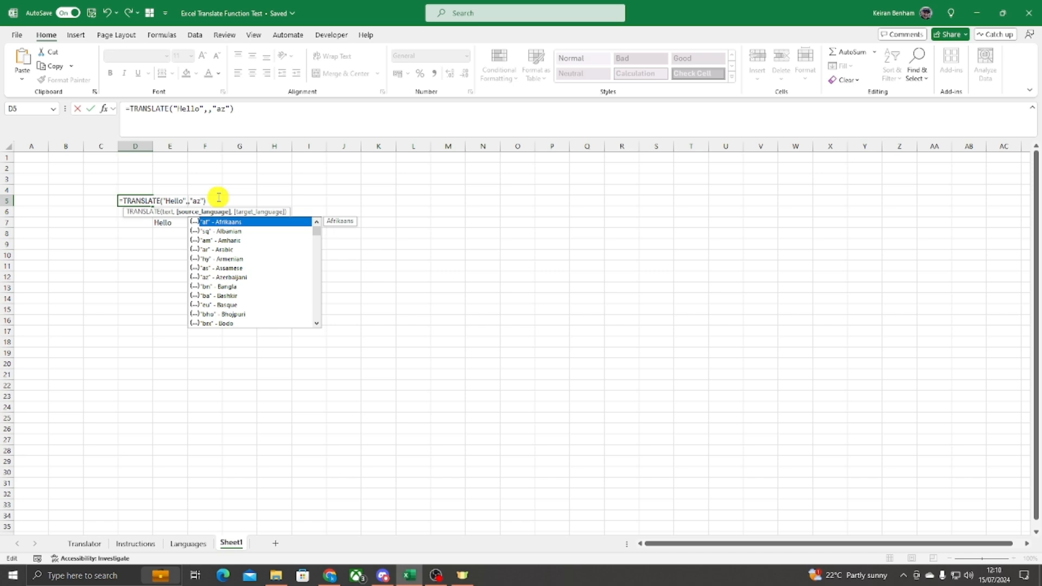
key(Return)
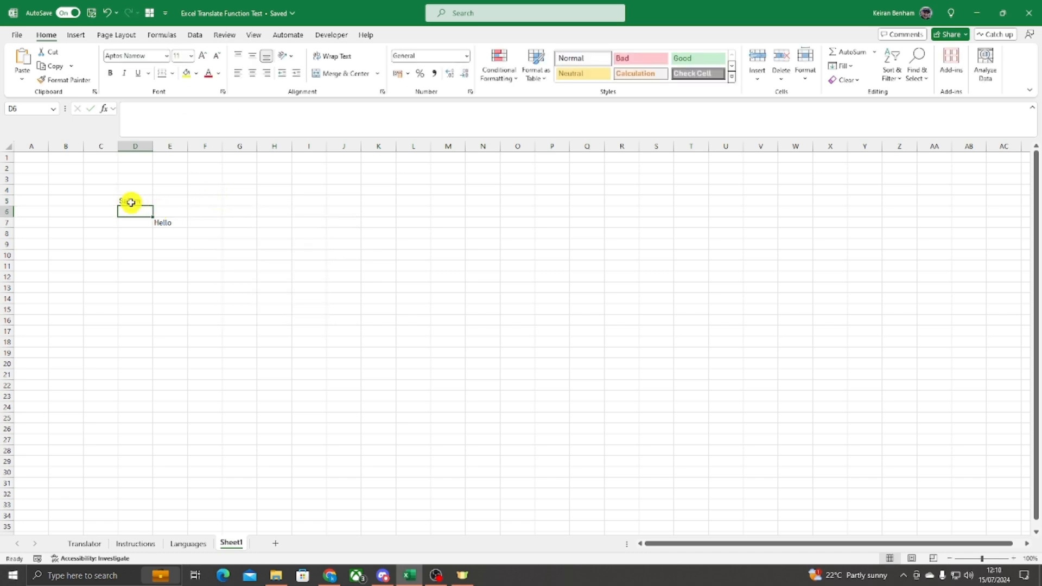
Clear the TRANSLATE formula from cell D5
click(131, 204)
key(Delete)
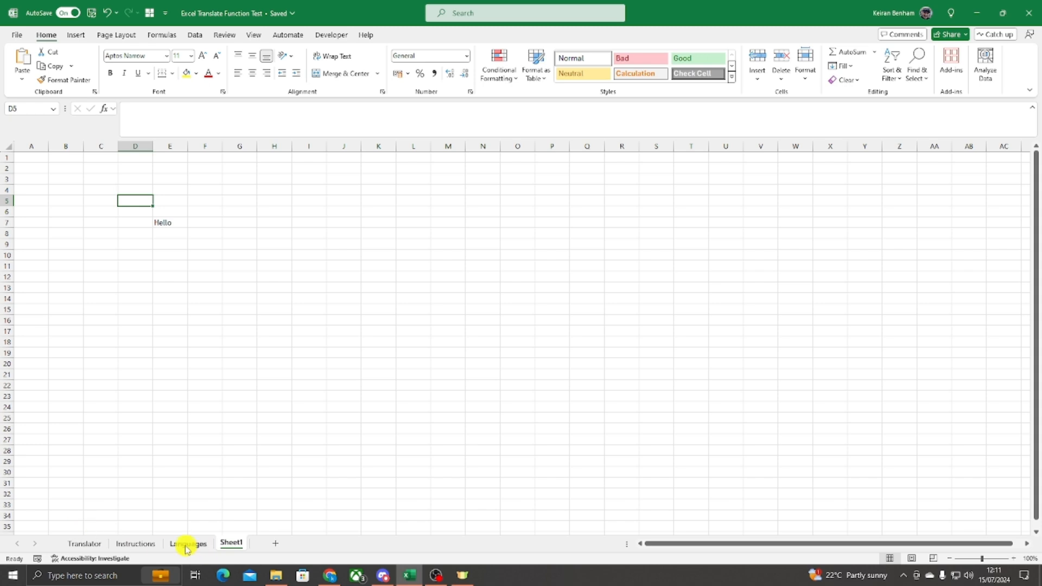
Set the Language Selection on the Instructions sheet to English
click(148, 546)
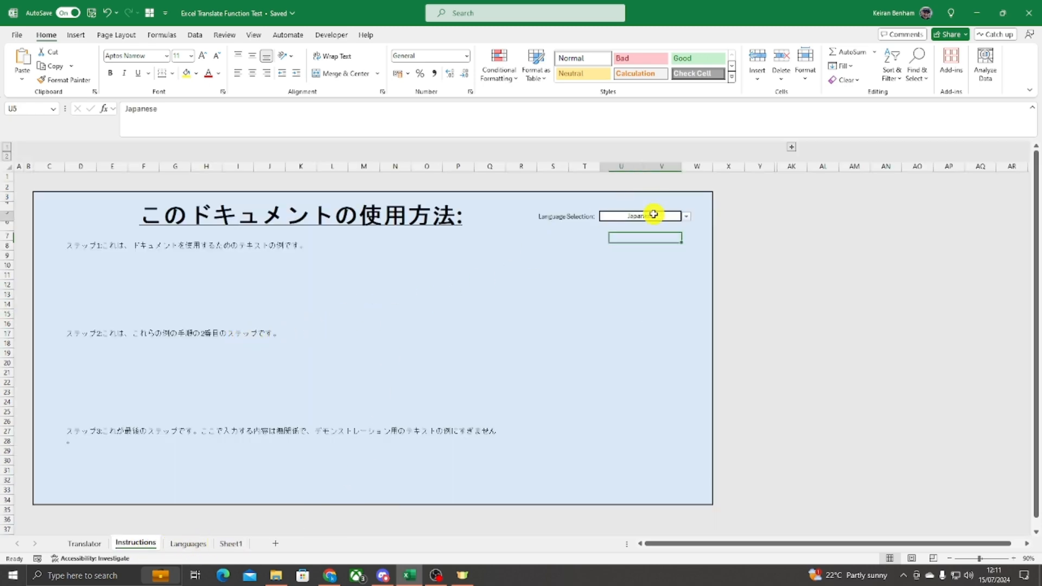
click(660, 217)
click(690, 216)
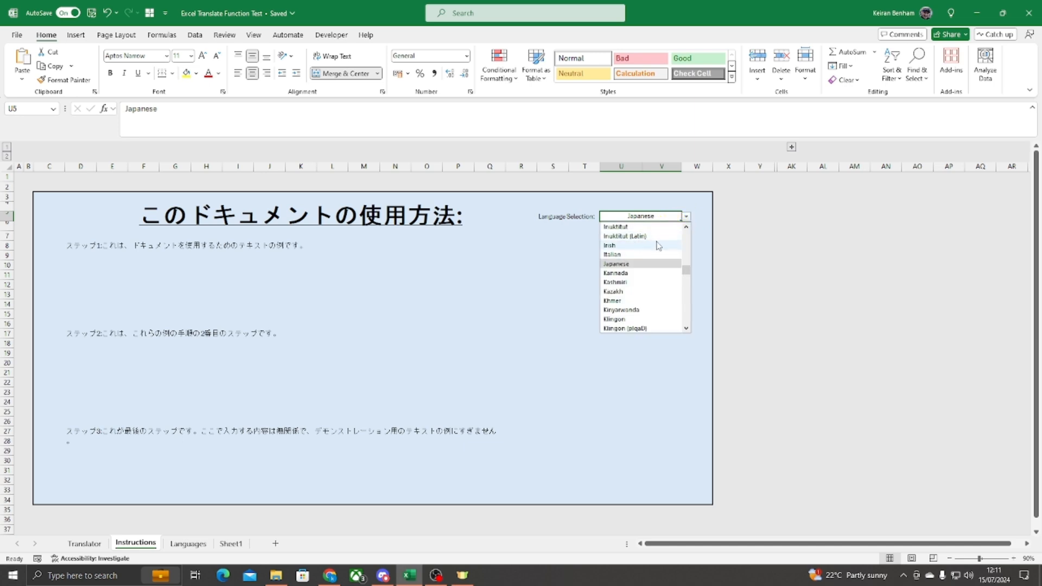
text(english)
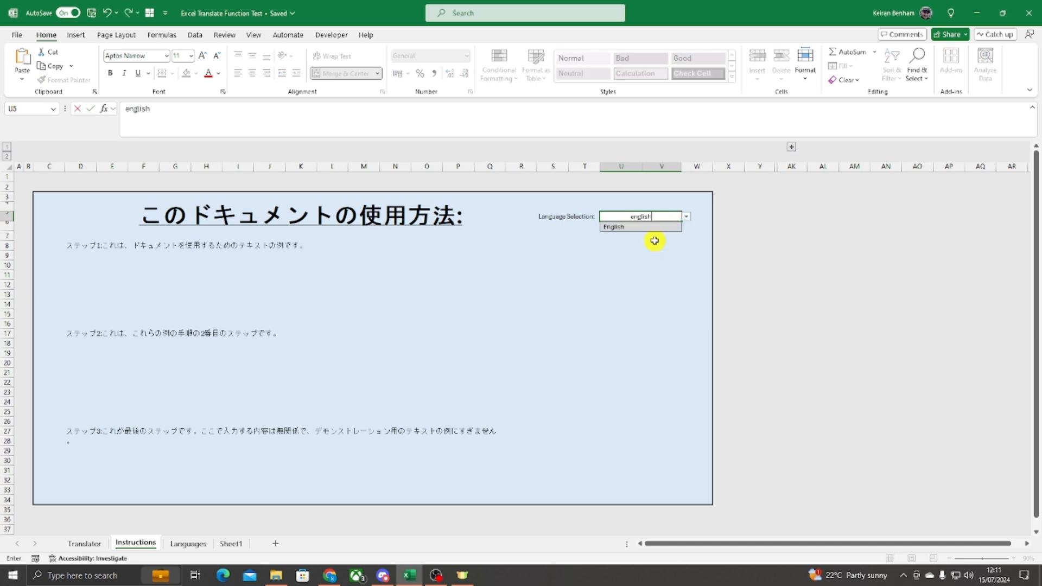
key(Tab)
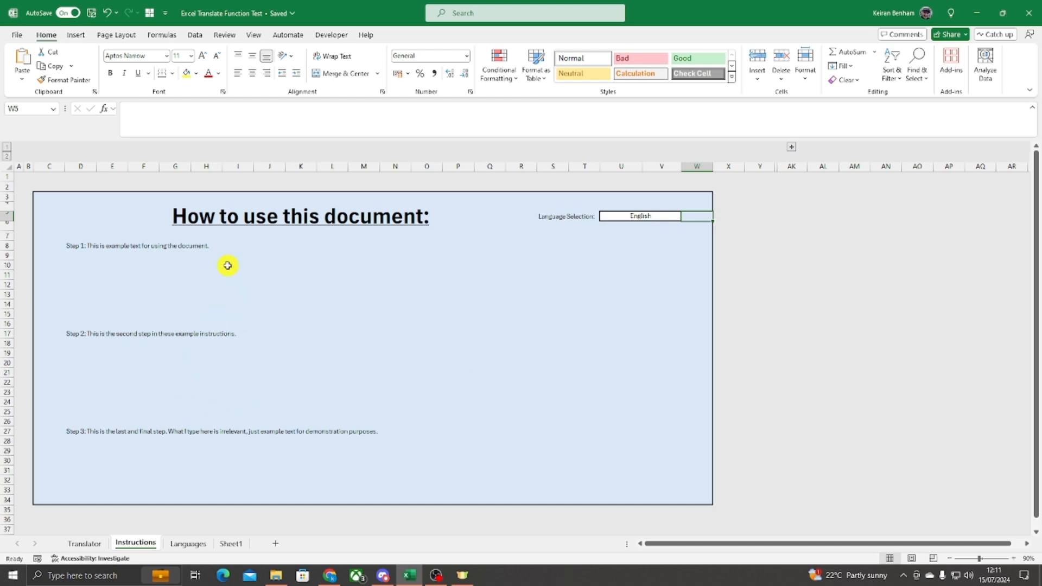
Expand the collapsed column group on the Instructions sheet and inspect the heading's source text in Z4
click(251, 222)
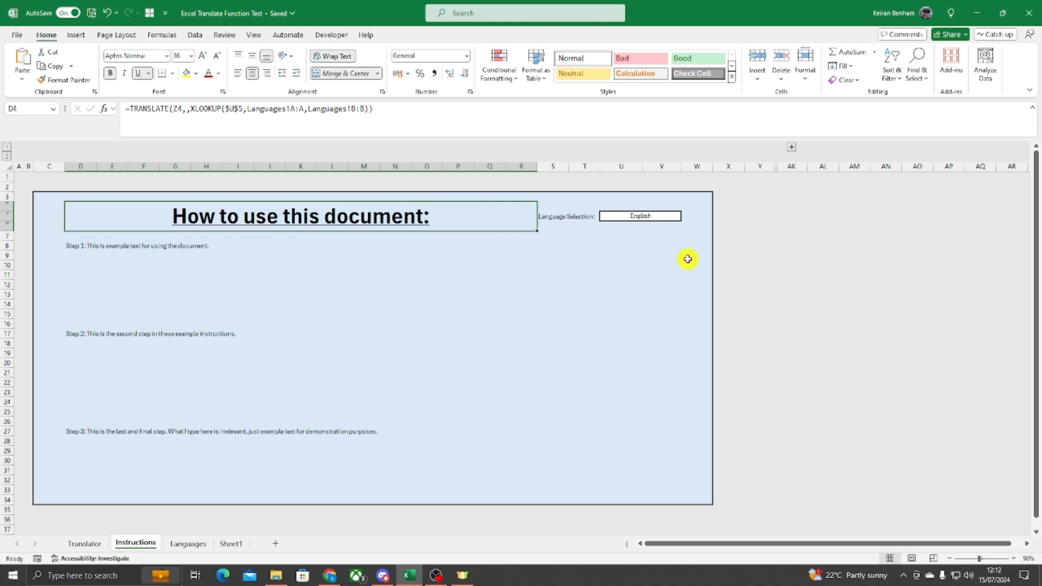
click(792, 149)
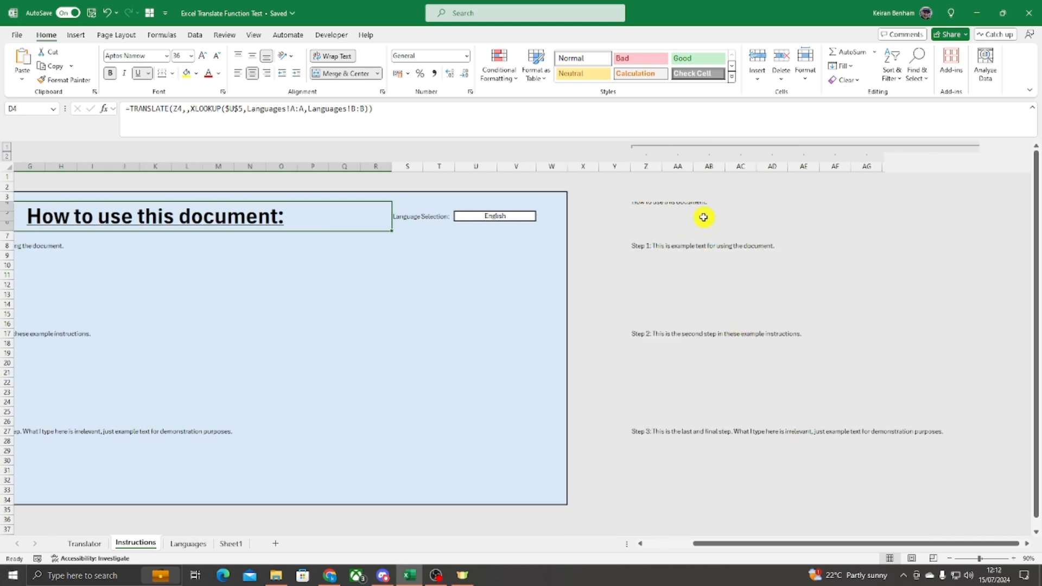
click(714, 249)
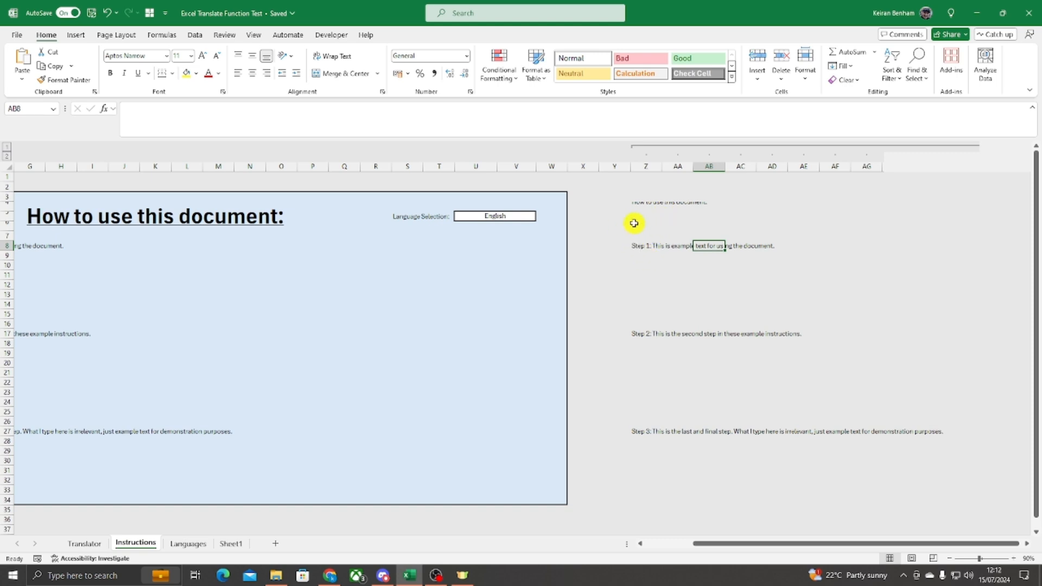
click(658, 207)
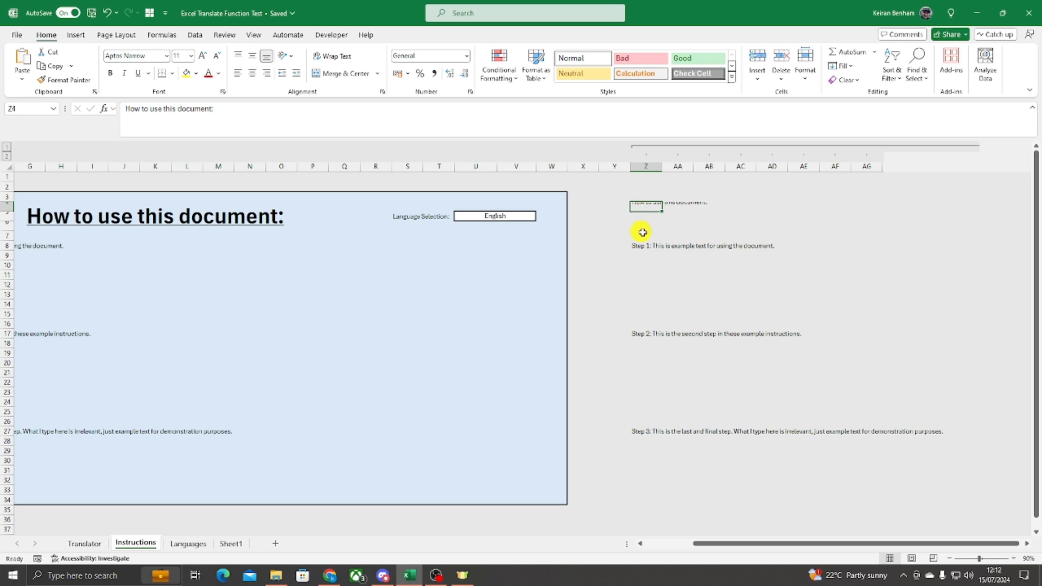
Examine the text, source language and target language arguments of the heading's TRANSLATE formula in D4
click(181, 216)
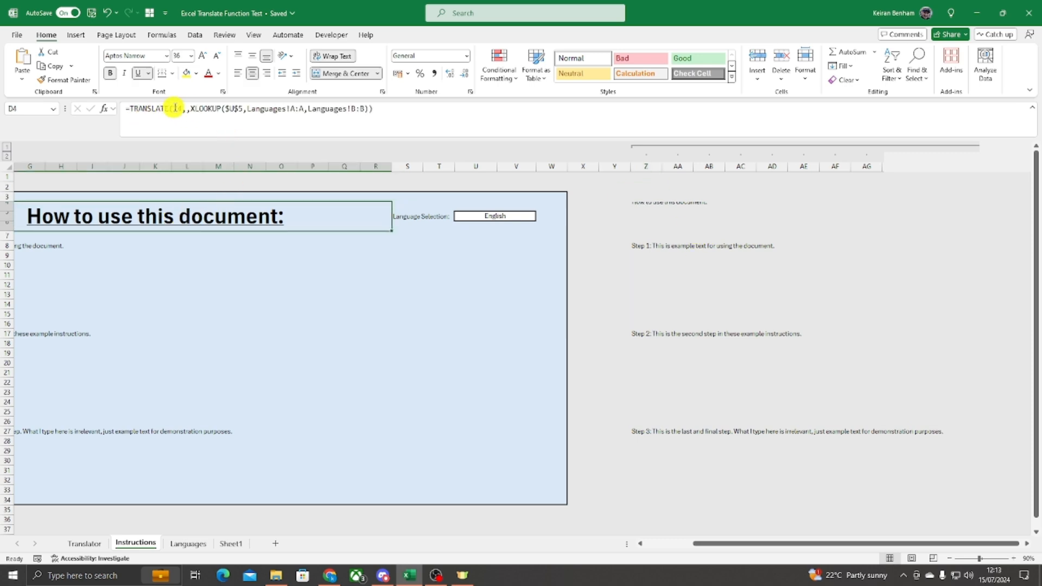
click(180, 109)
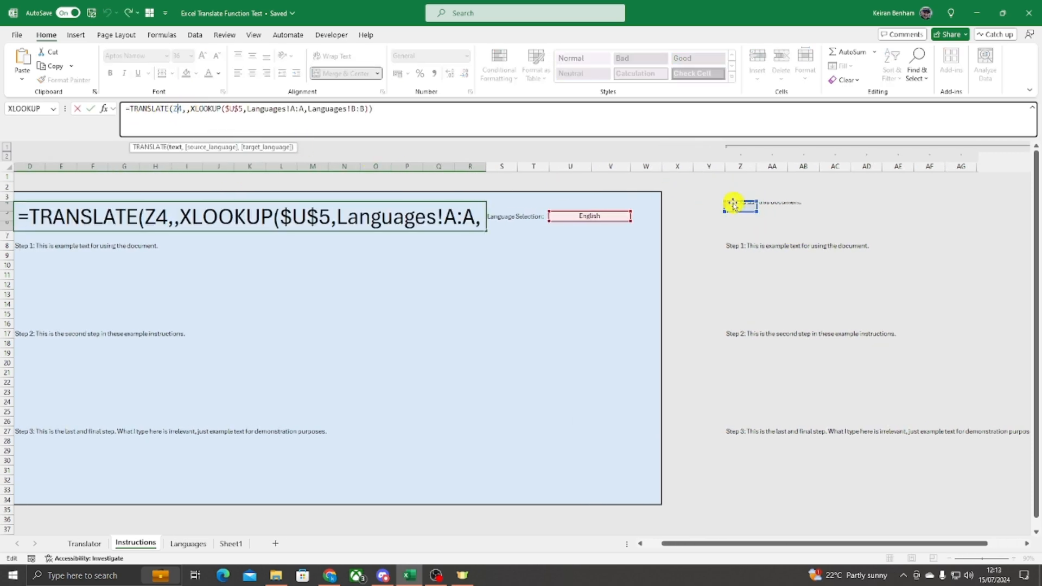
key(Escape)
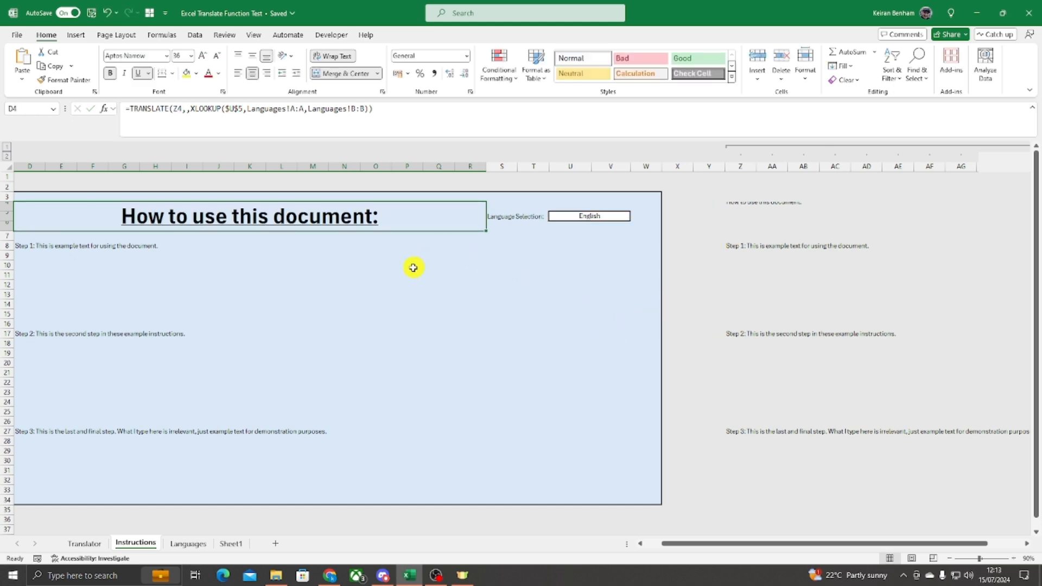
click(189, 110)
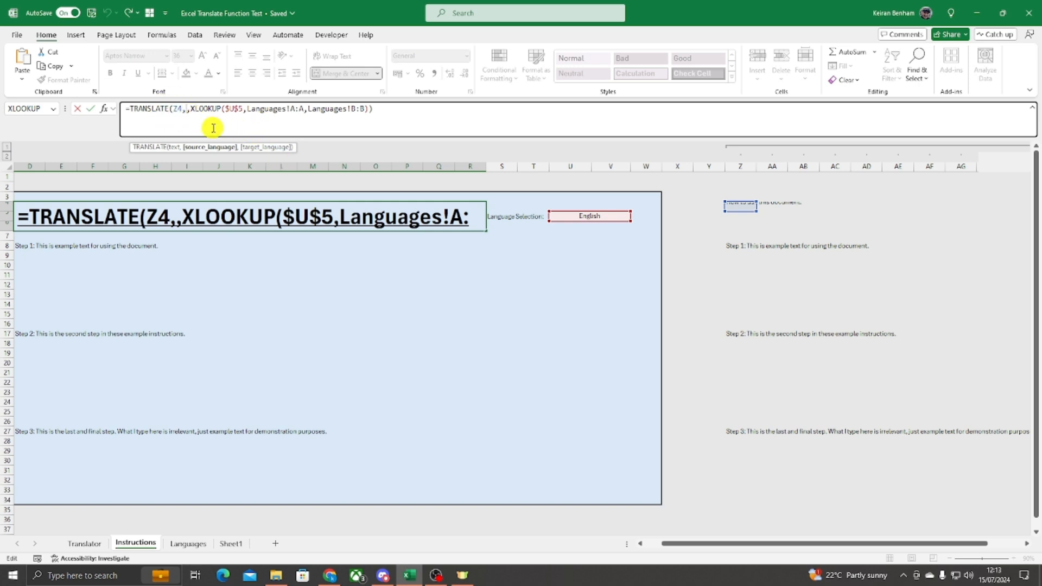
click(195, 109)
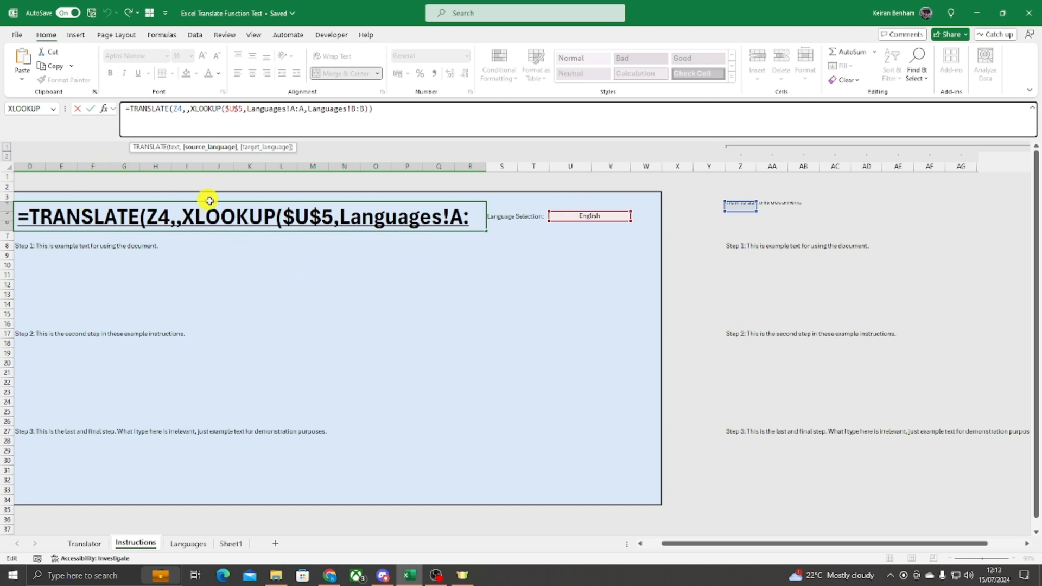
click(205, 108)
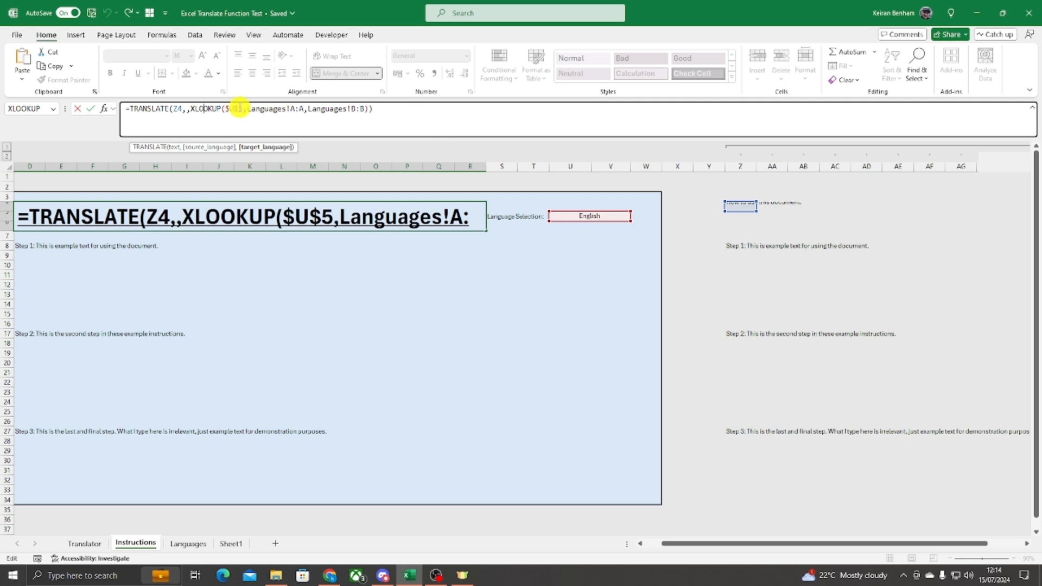
View the table of languages and language codes on the Languages sheet that the XLOOKUP refers to
click(185, 544)
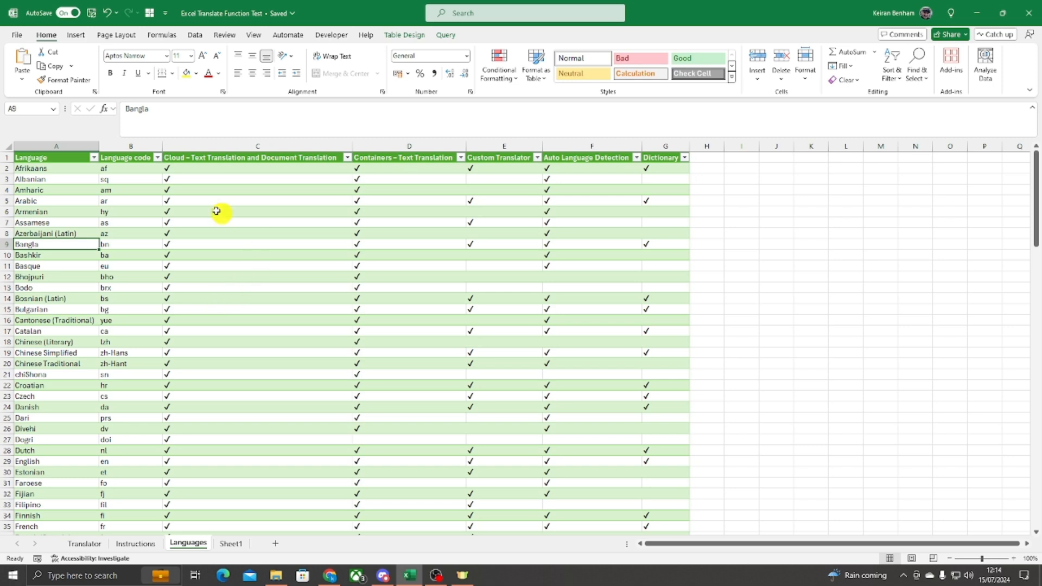
click(170, 201)
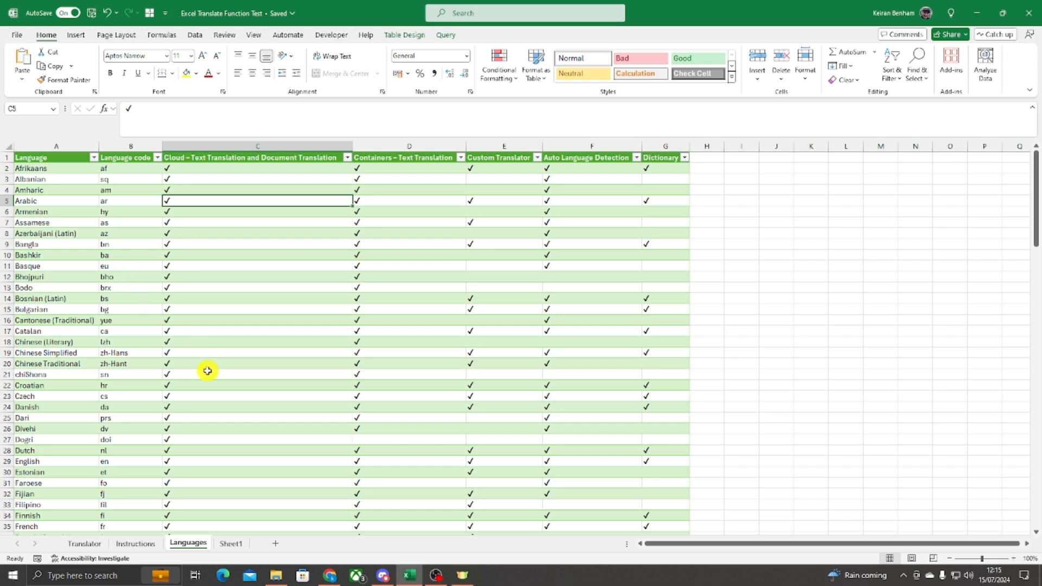
Switch to Chrome and review the Translation table of languages and codes on Microsoft Learn's Translator language support page
click(330, 577)
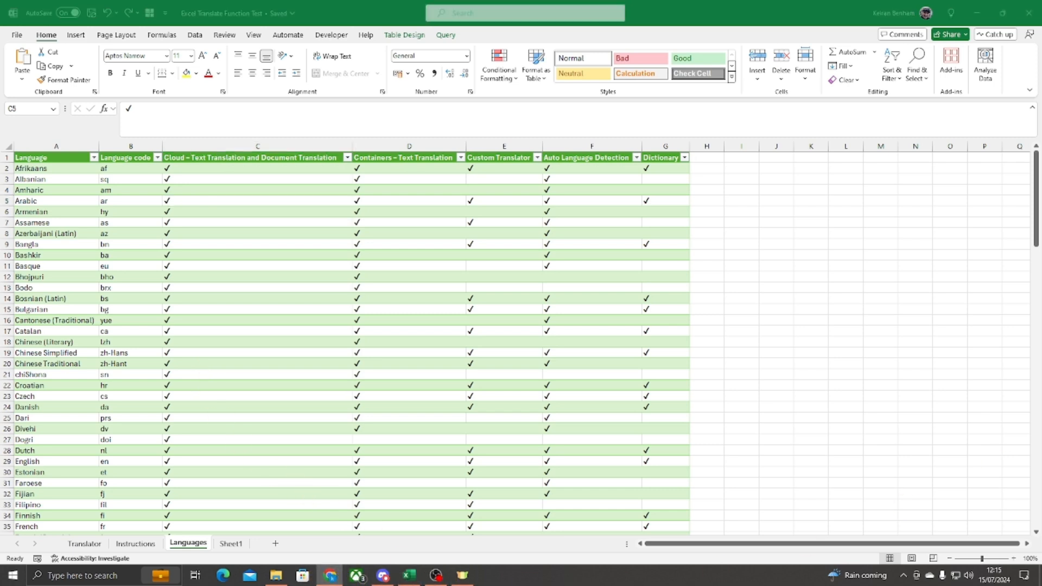
drag(1041, 125, 754, 1)
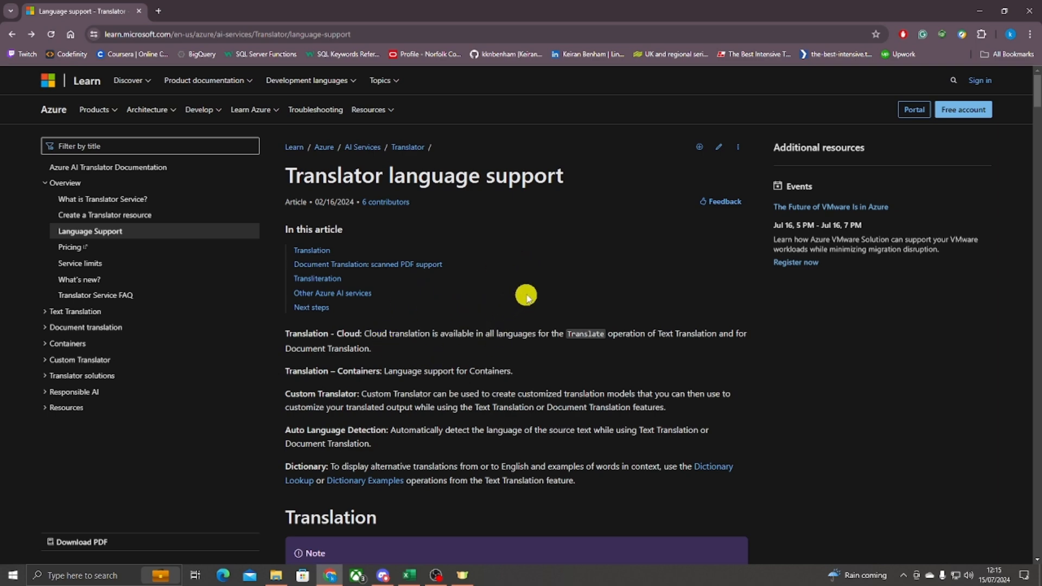
scroll(523, 299, down, 8)
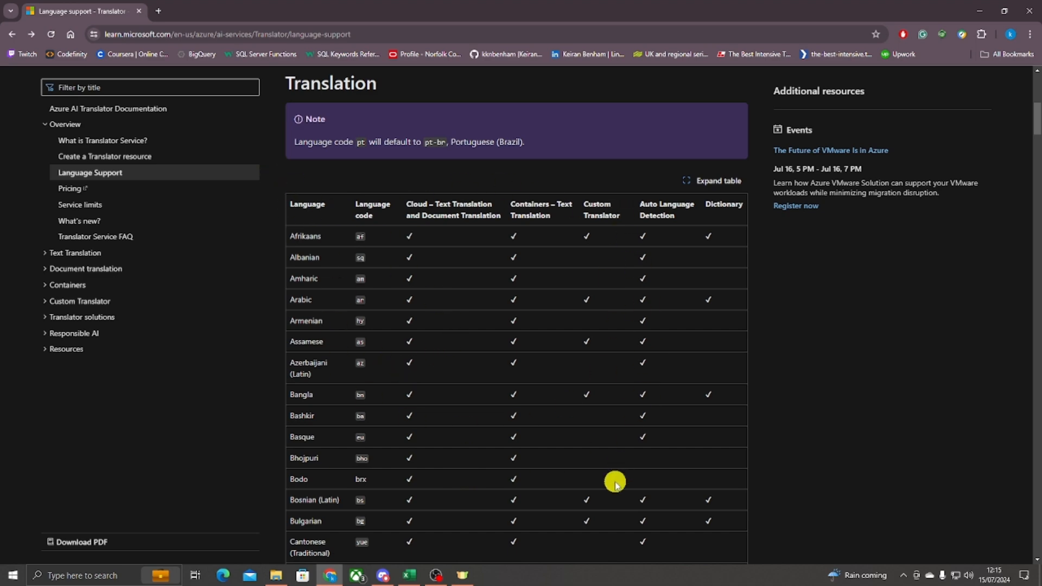
scroll(543, 489, down, 5)
scroll(543, 337, up, 6)
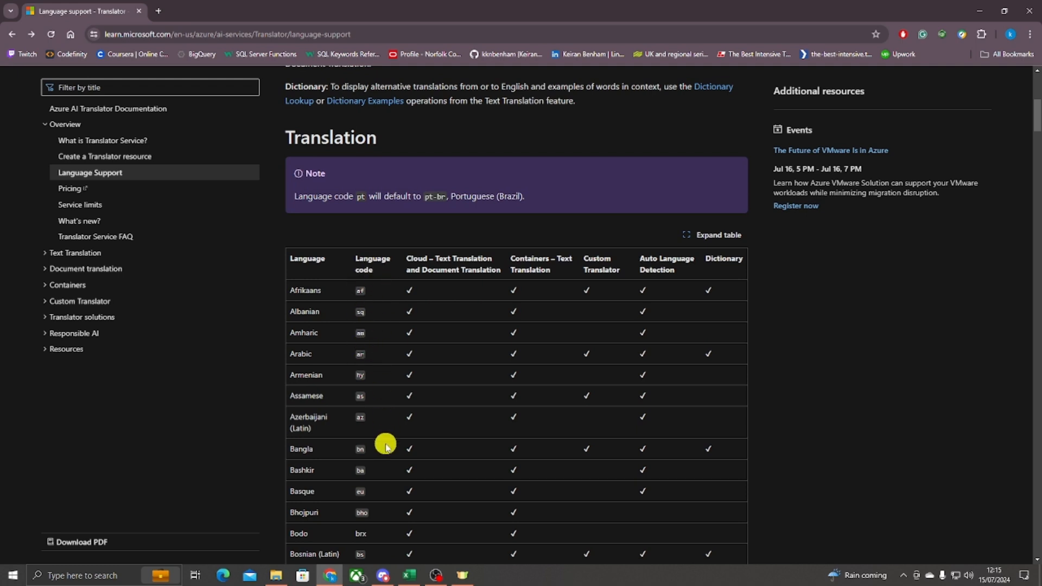
Switch back to the Excel workbook and view the language options offered in the Instructions sheet's Language Selection list
click(407, 576)
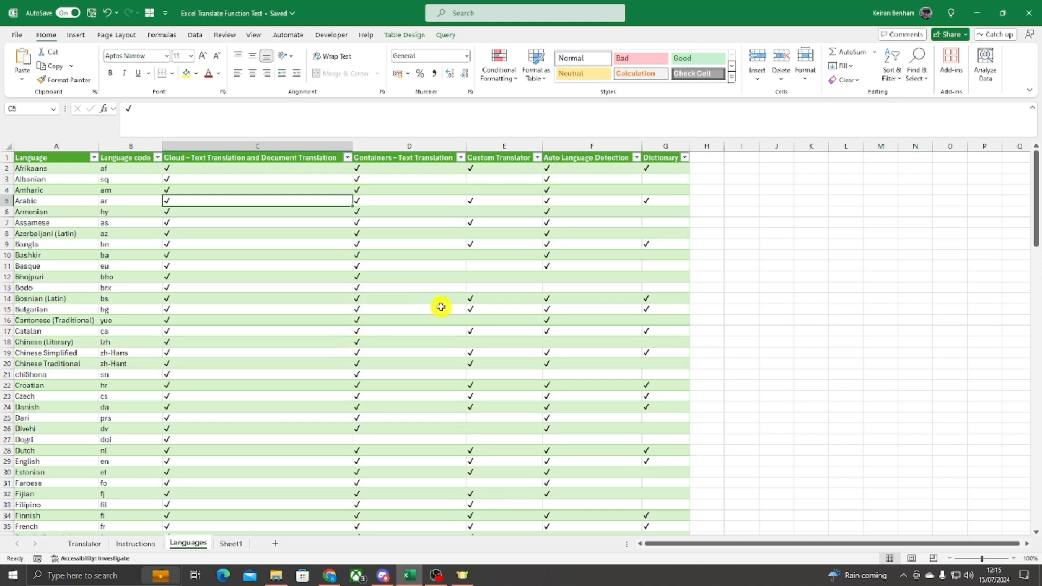
click(148, 548)
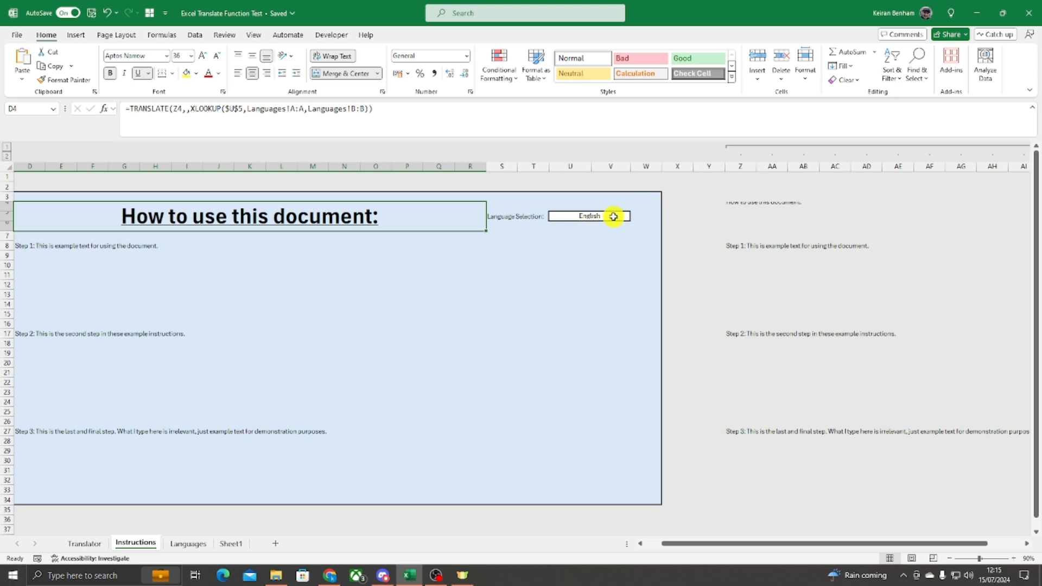
click(613, 216)
click(637, 216)
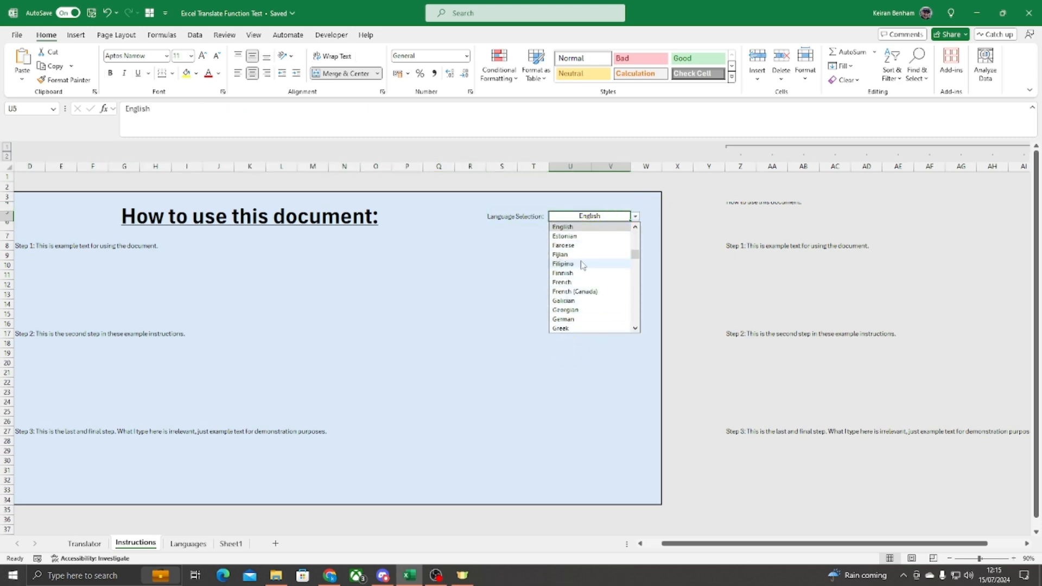
click(499, 256)
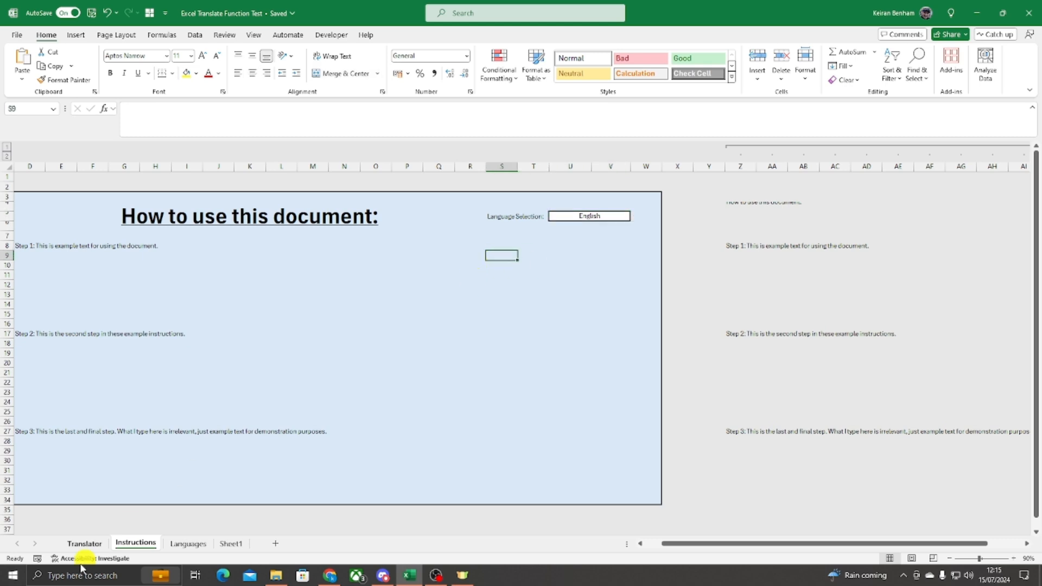
Check the Languages sheet, then examine the XLOOKUP lookup and return ranges in the heading's TRANSLATE formula in D4 on the Instructions sheet
click(188, 544)
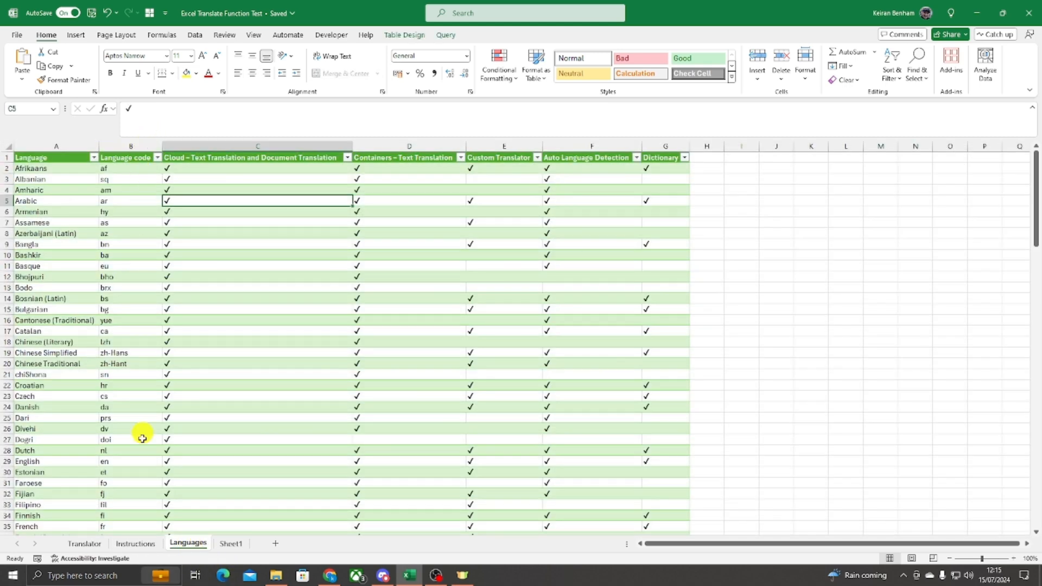
click(142, 544)
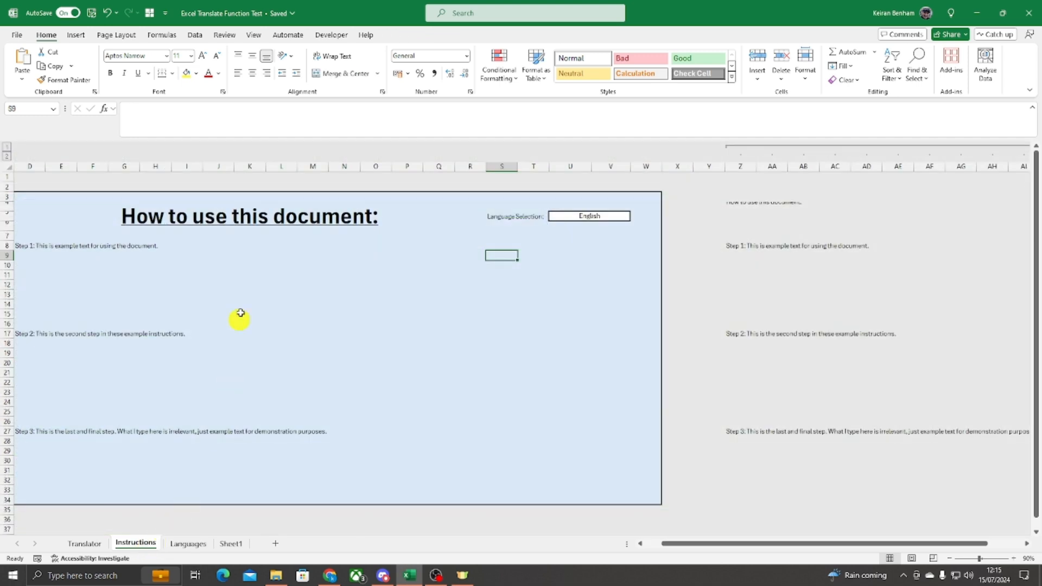
click(262, 207)
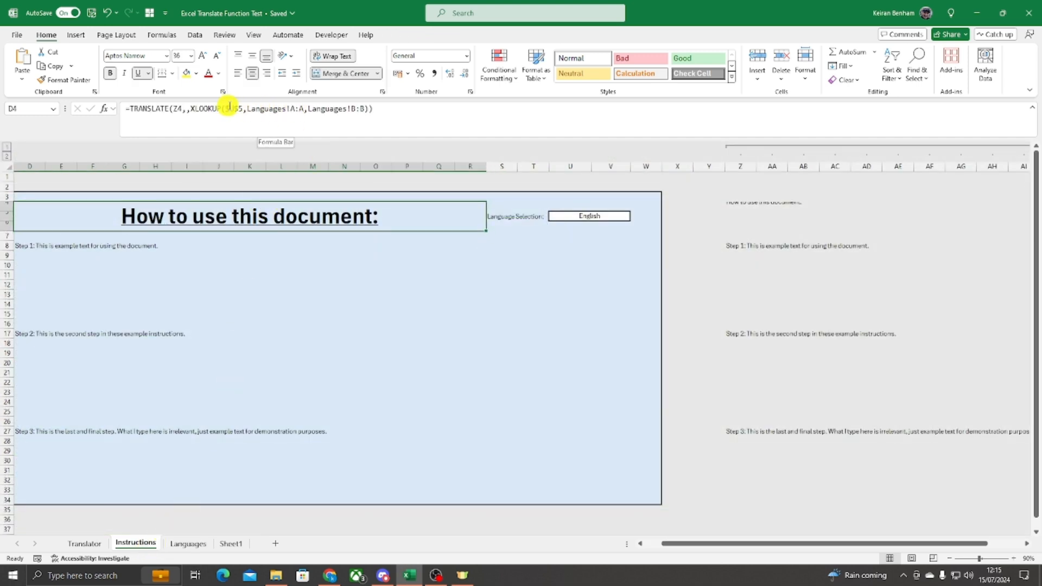
click(267, 109)
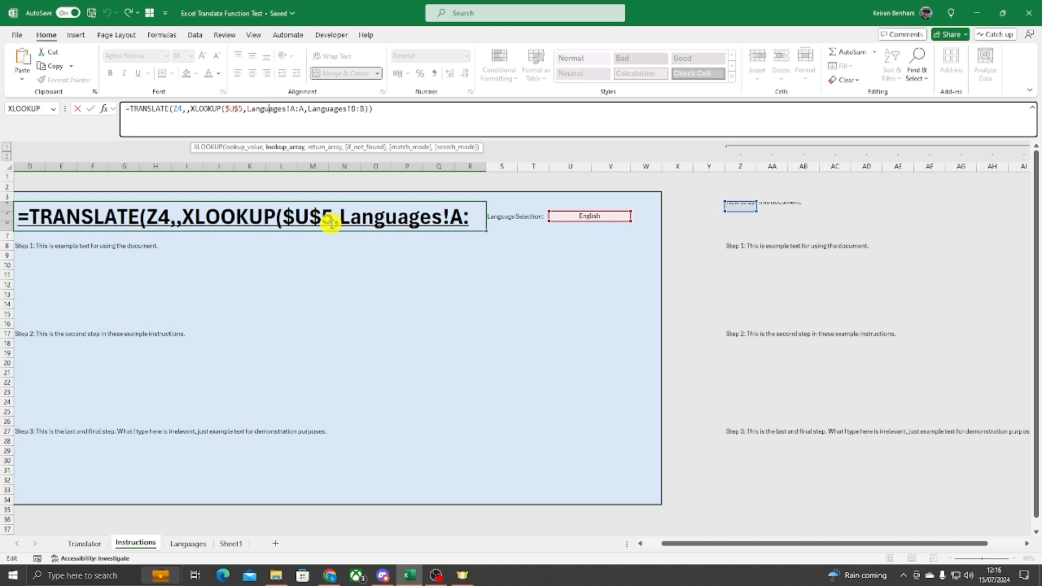
drag(332, 109, 350, 110)
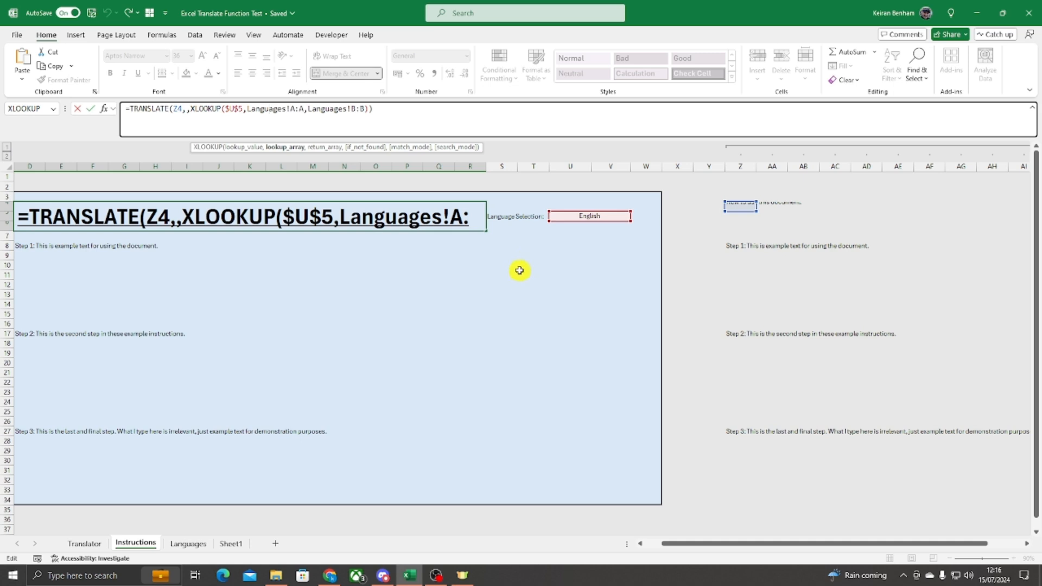
key(ctrl+Return)
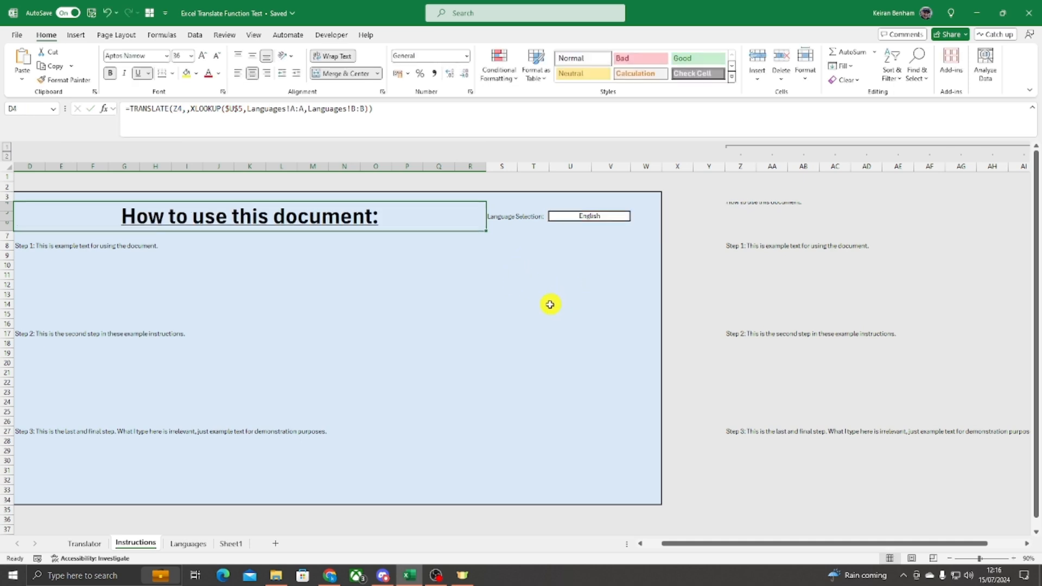
Inspect the Data Validation list settings and source range behind the Language Selection cell U5 without changing them
click(515, 296)
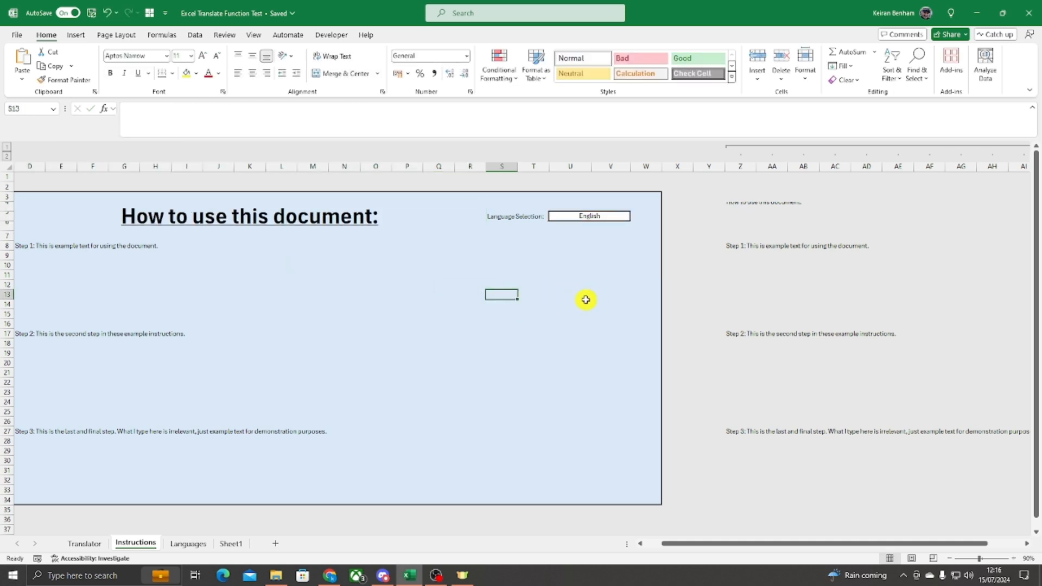
click(596, 217)
click(635, 217)
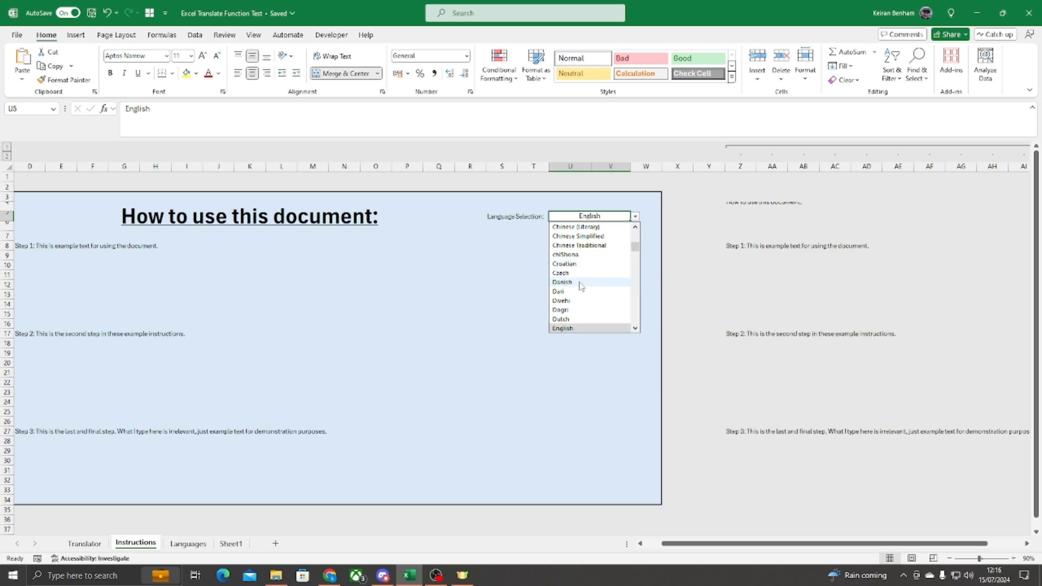
click(196, 34)
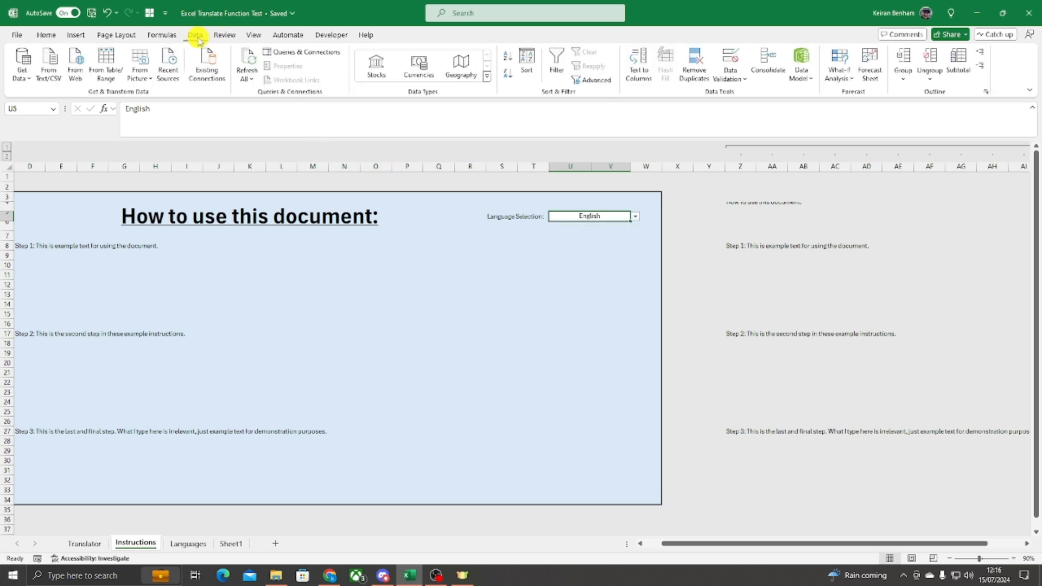
click(730, 79)
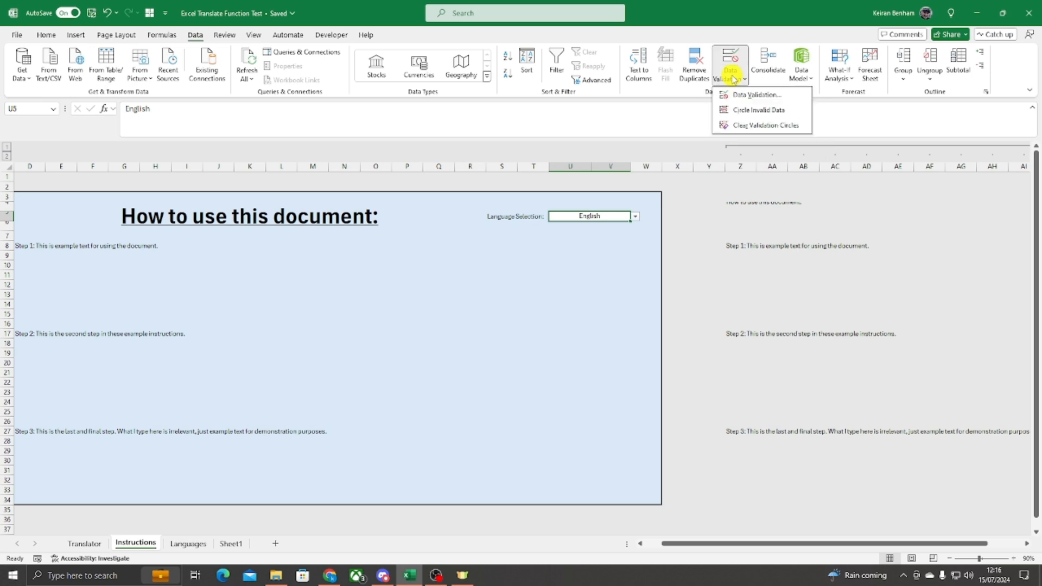
click(739, 94)
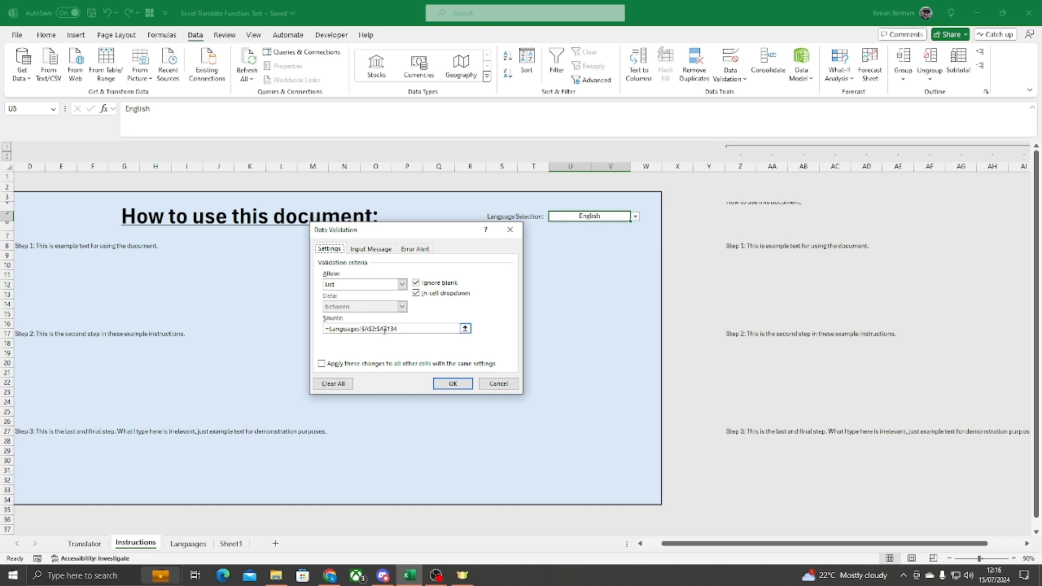
click(498, 384)
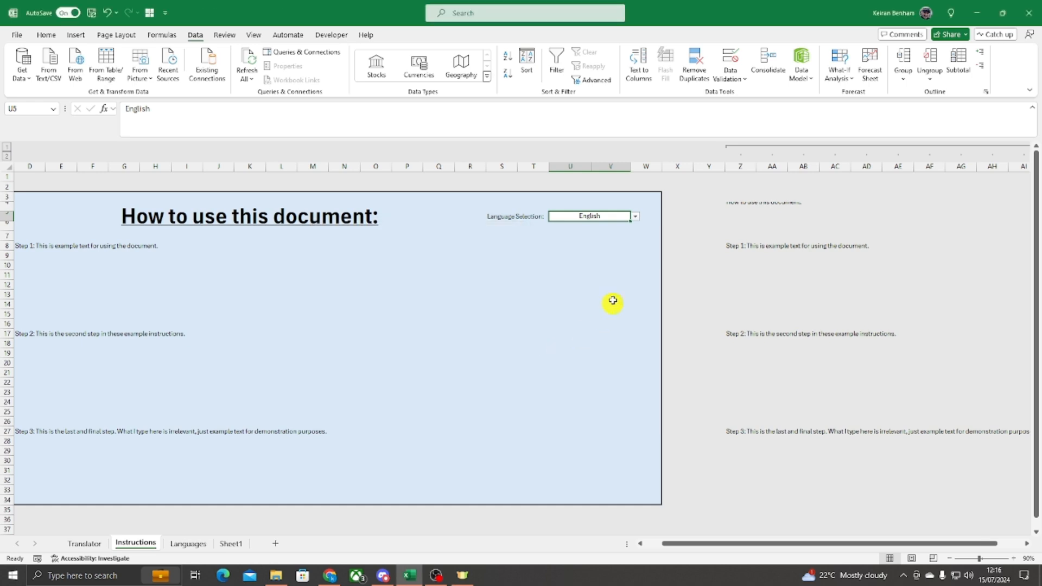
Highlight the Language column on the Languages sheet, then open the Language Selection list on the Instructions sheet
click(189, 544)
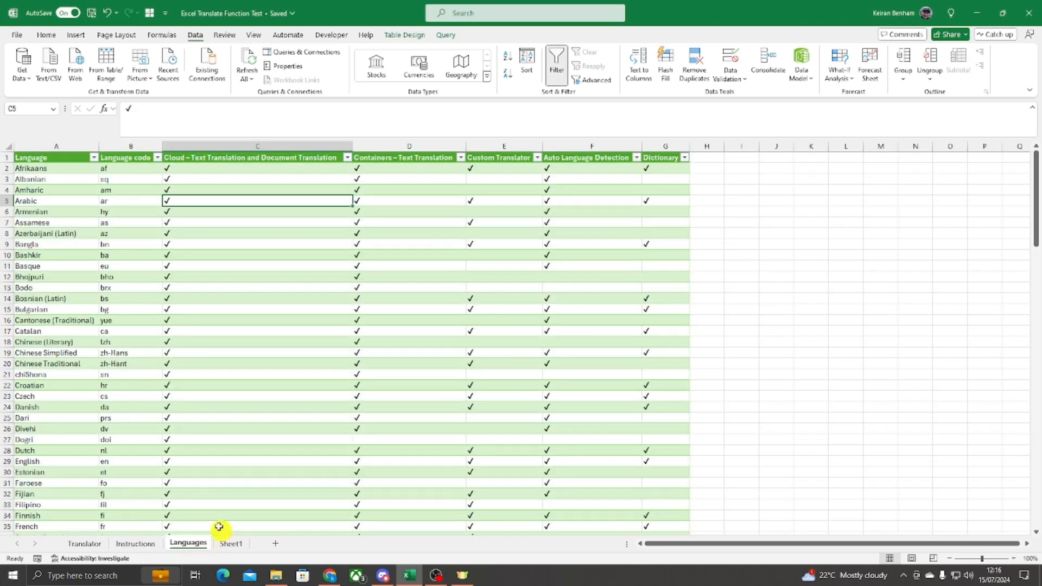
click(48, 141)
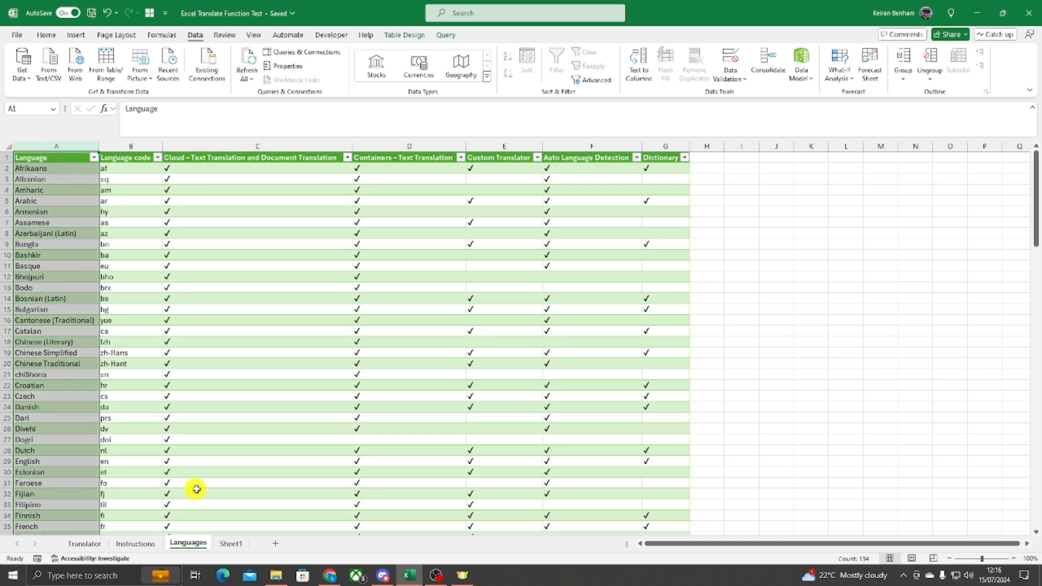
click(134, 544)
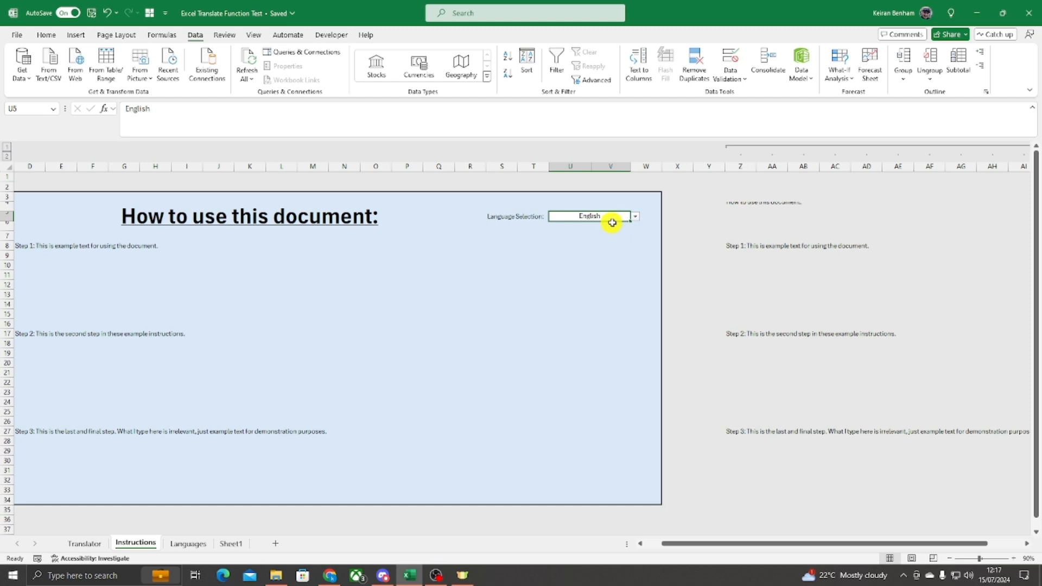
click(634, 217)
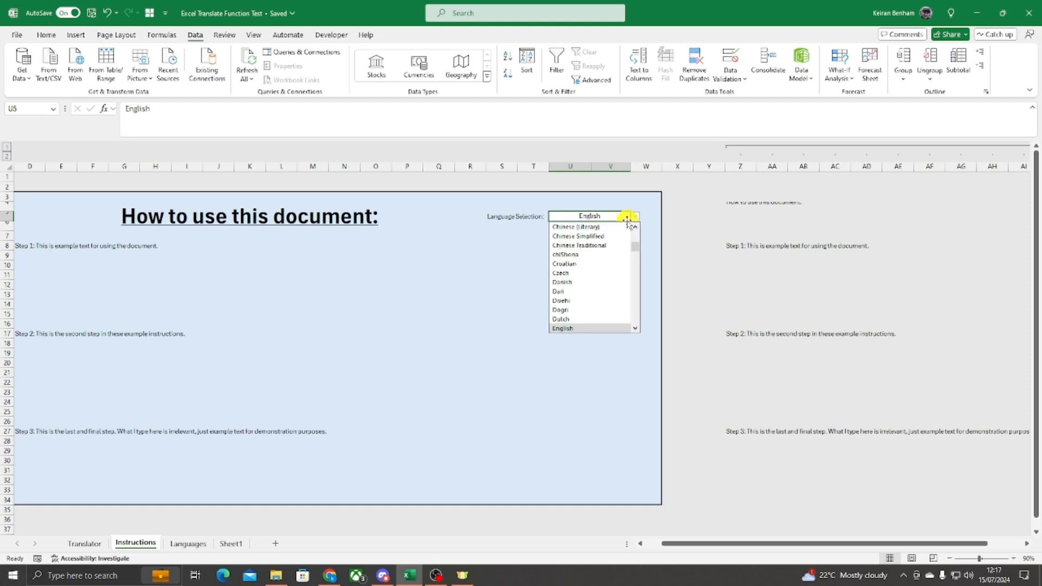